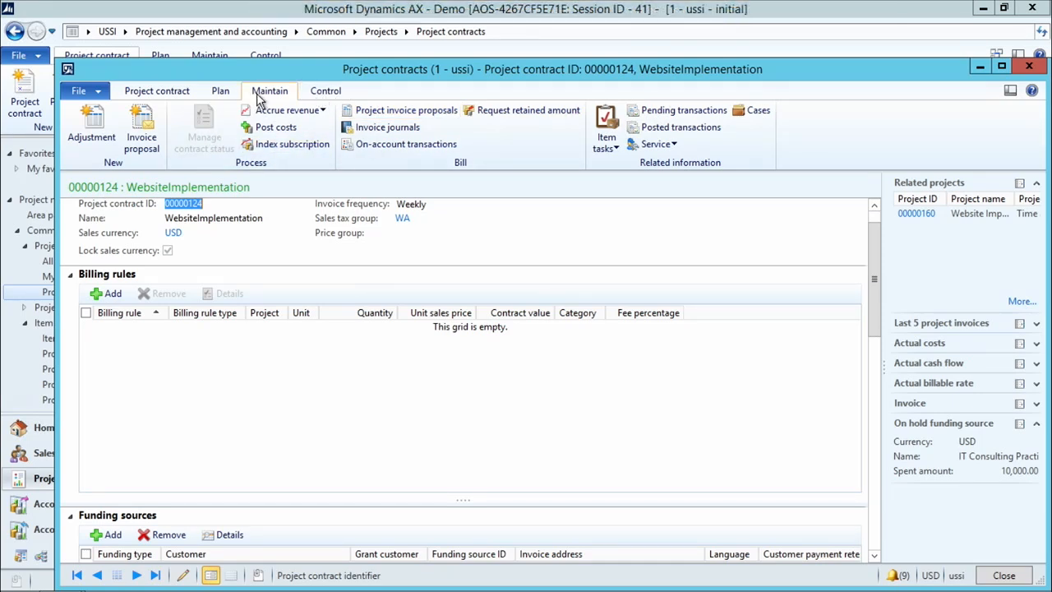
# Open the contract's posted transactions and start an adjustment of the 15,000.00 Consult transaction dated 5/28/2014.
pyautogui.click(693, 129)
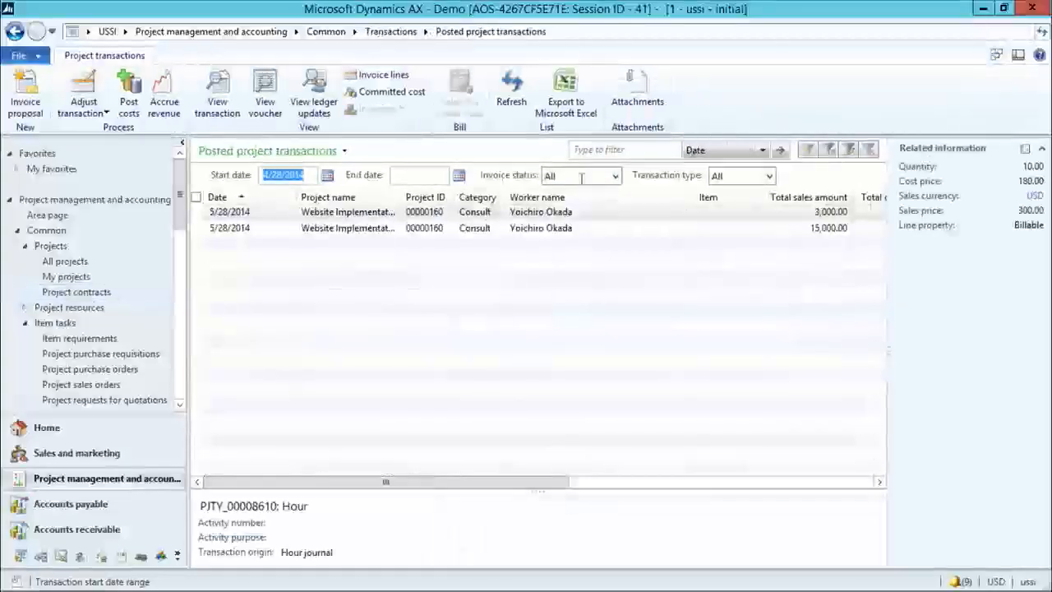
pyautogui.click(346, 233)
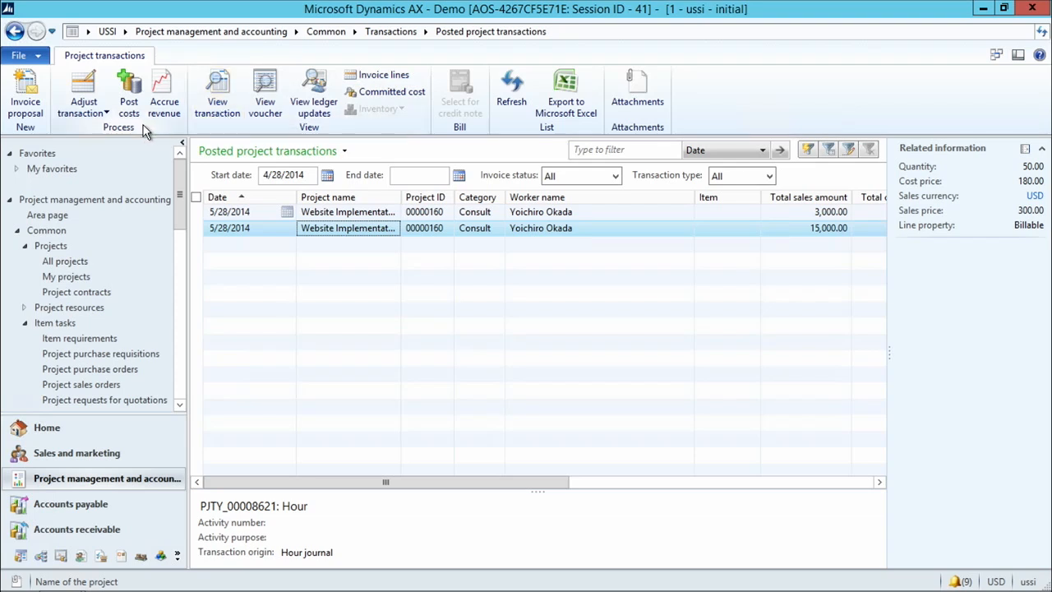
pyautogui.click(101, 109)
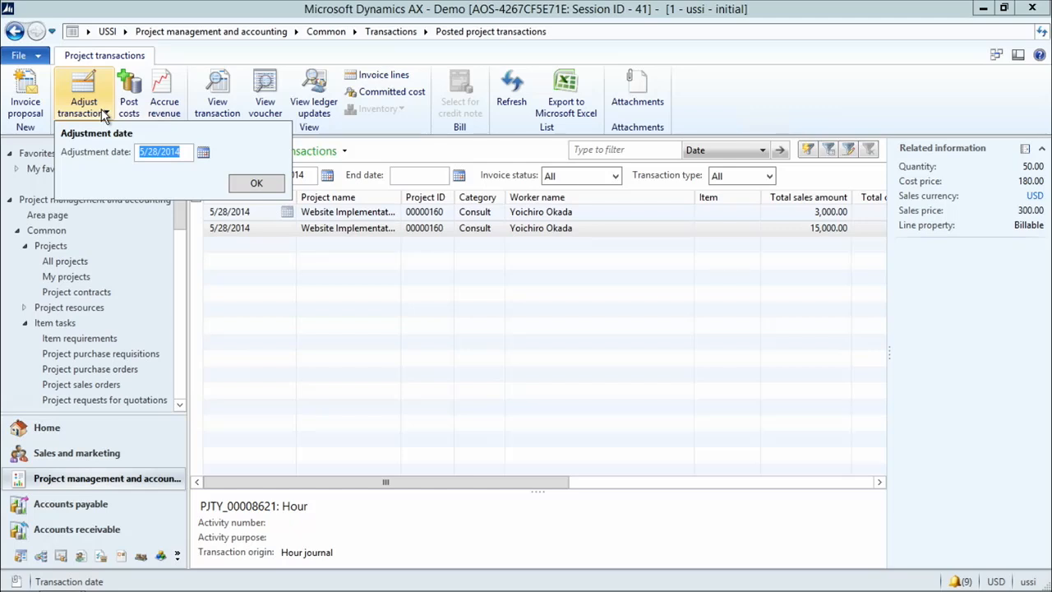
pyautogui.click(254, 189)
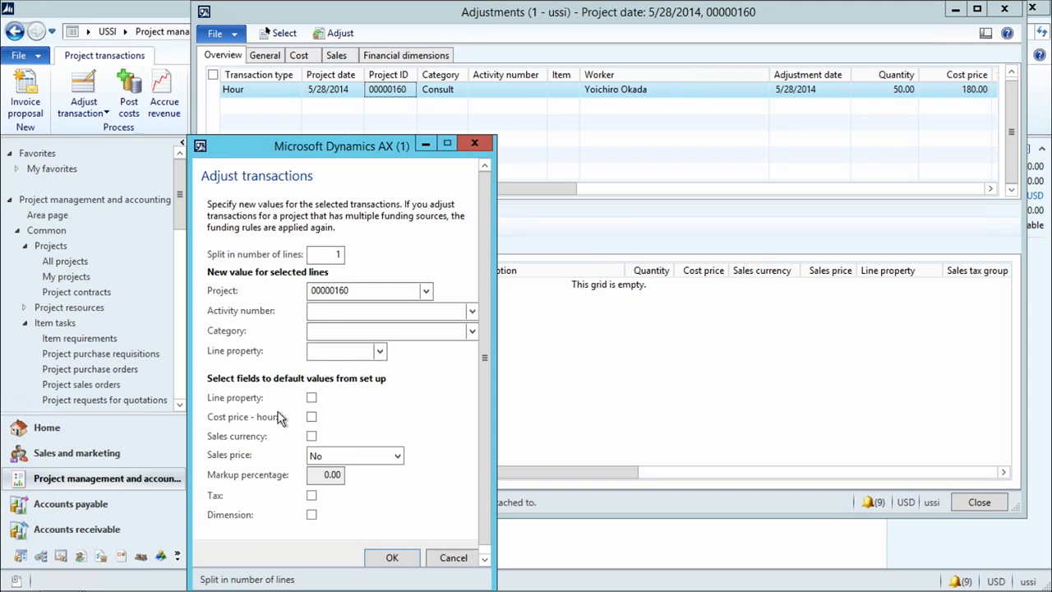
# Review the activity, category and line property options for the adjustment, and generate the adjustment line with the default values.
pyautogui.click(326, 316)
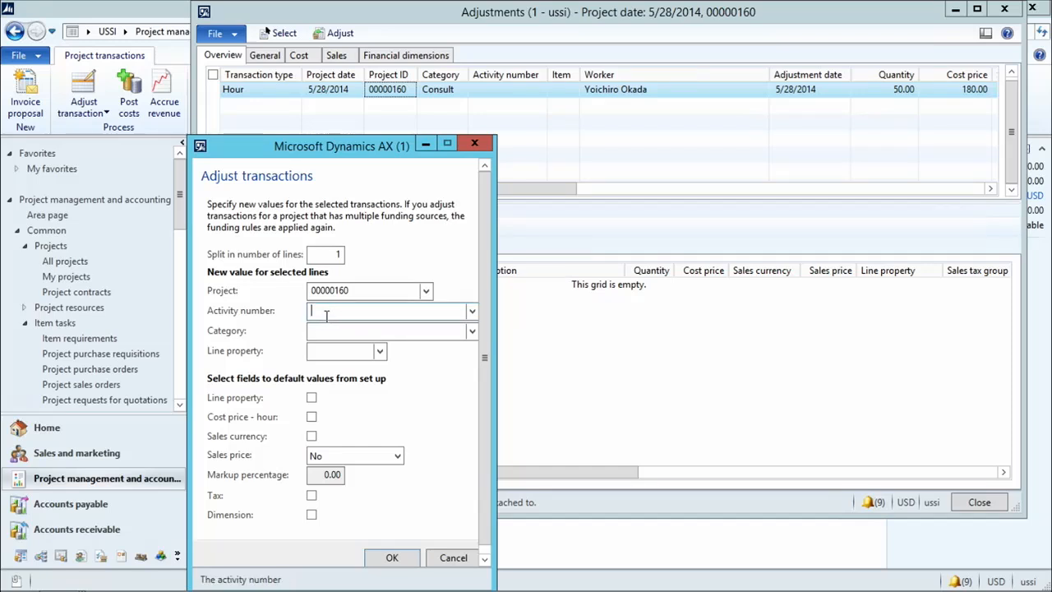
pyautogui.click(326, 331)
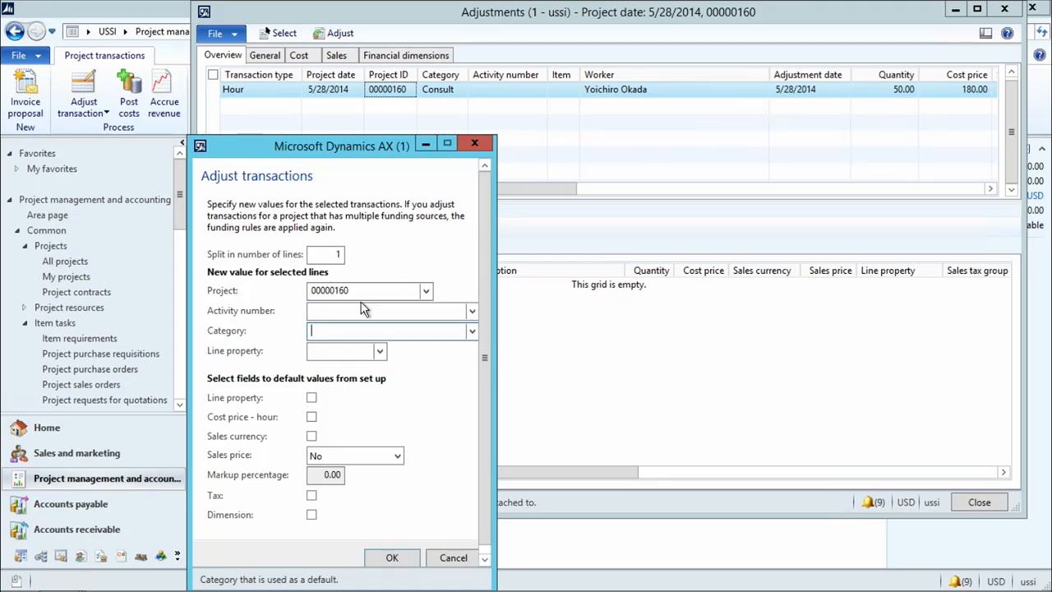
pyautogui.click(379, 351)
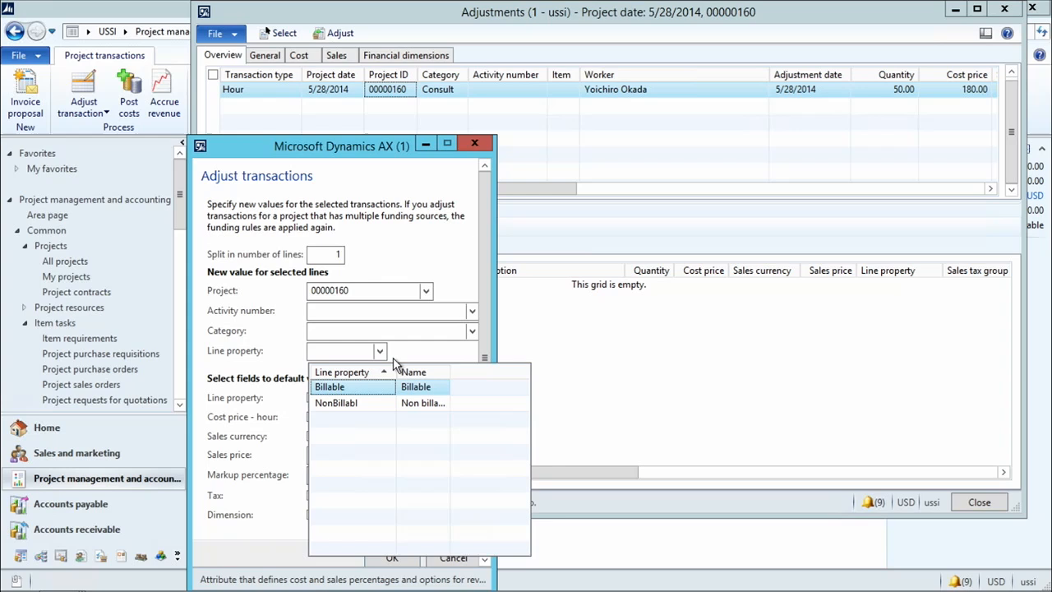
pyautogui.click(428, 355)
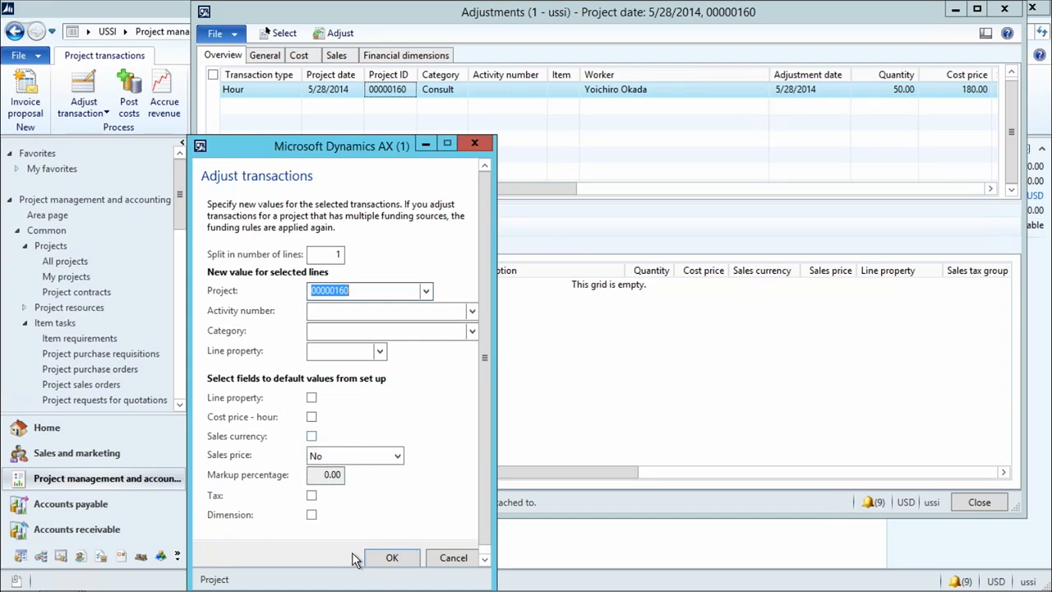
pyautogui.click(386, 558)
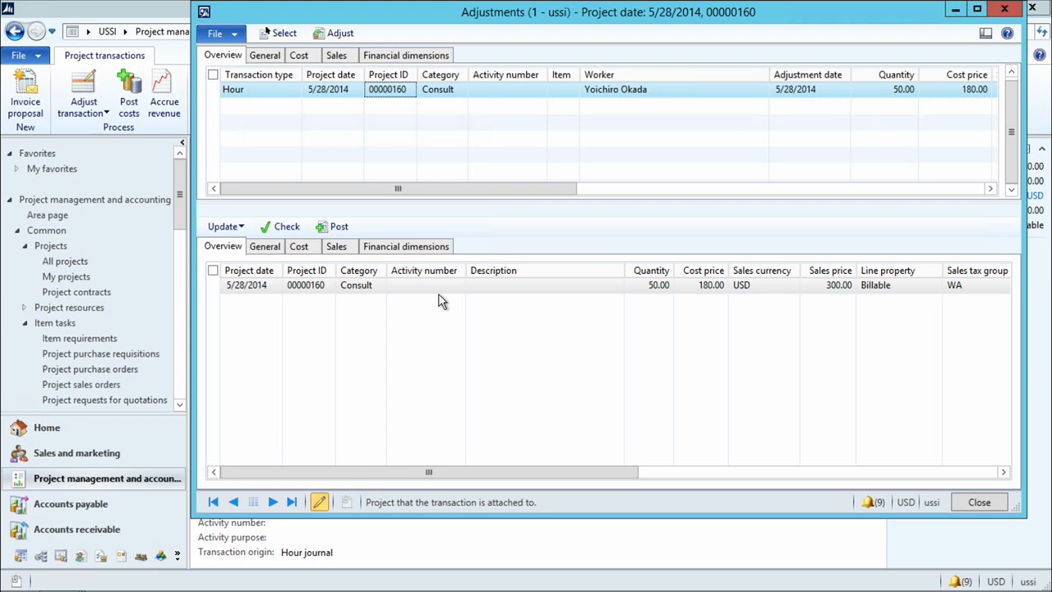
# Set the adjustment line's category to Design and its sales price to 350.00.
pyautogui.click(370, 288)
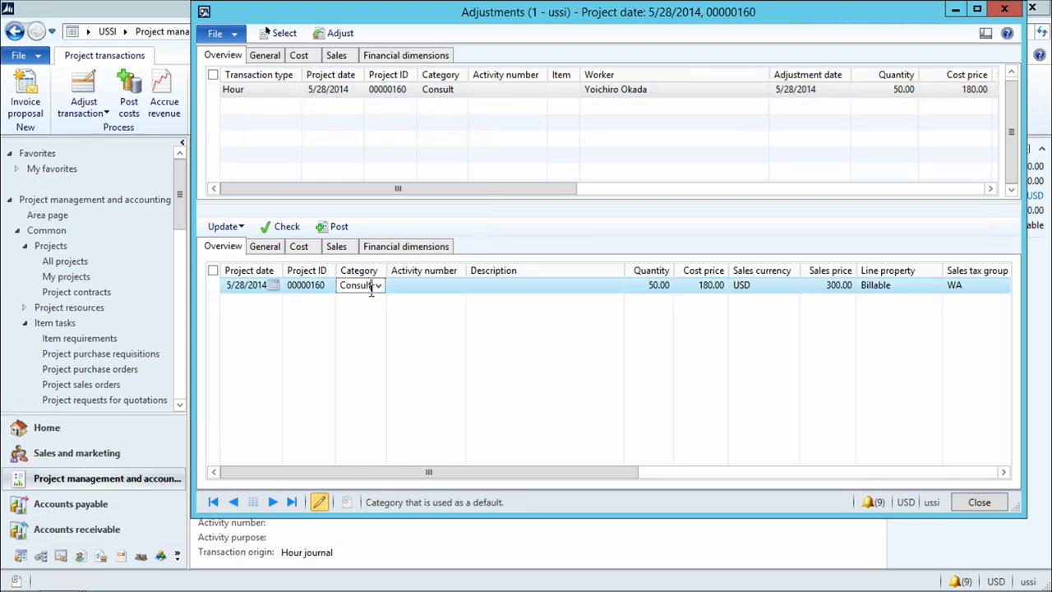
pyautogui.click(379, 285)
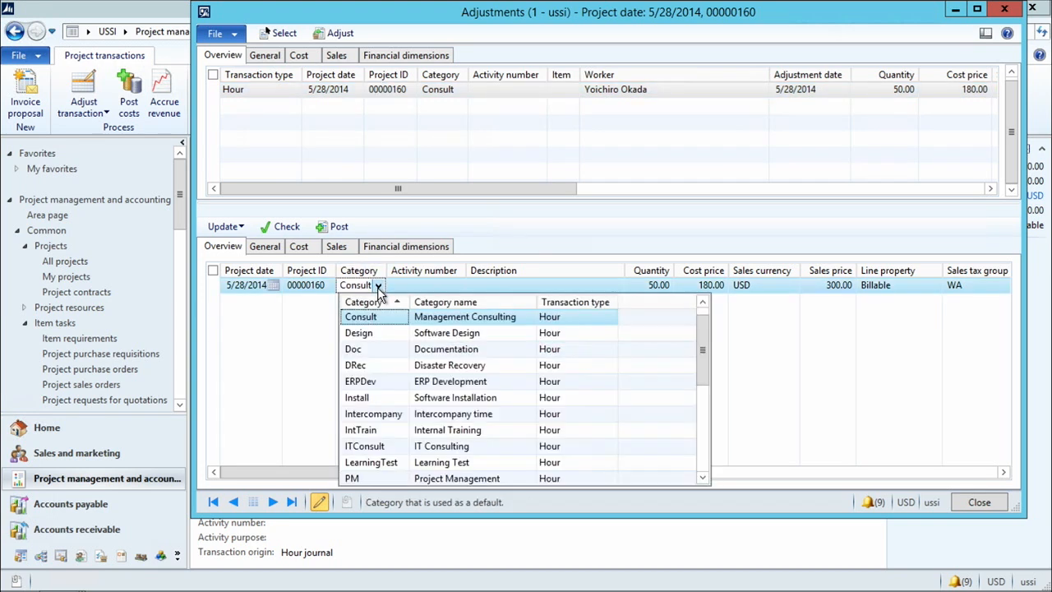
pyautogui.click(370, 336)
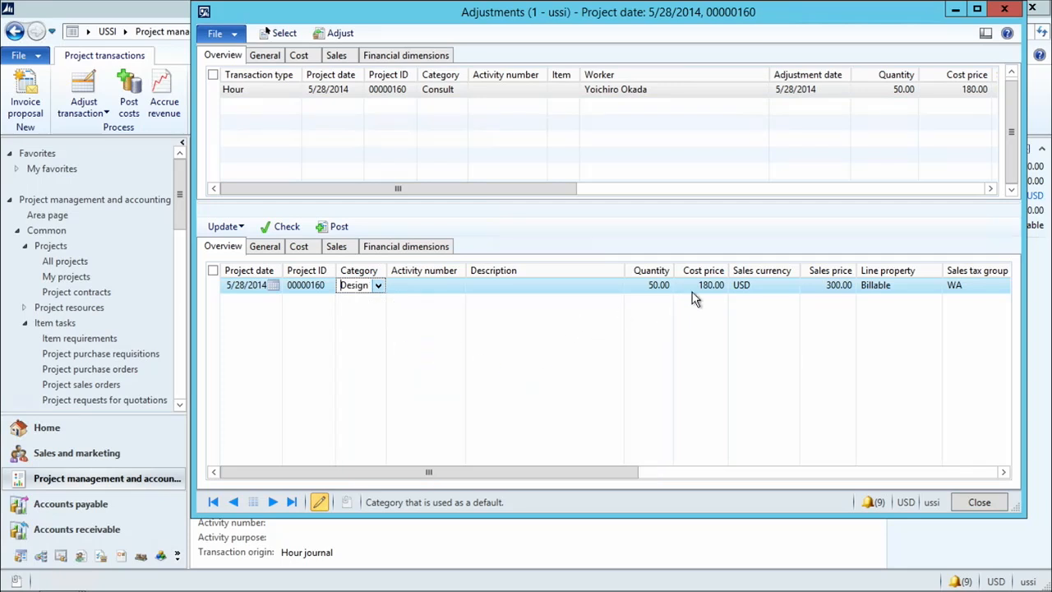
pyautogui.click(828, 286)
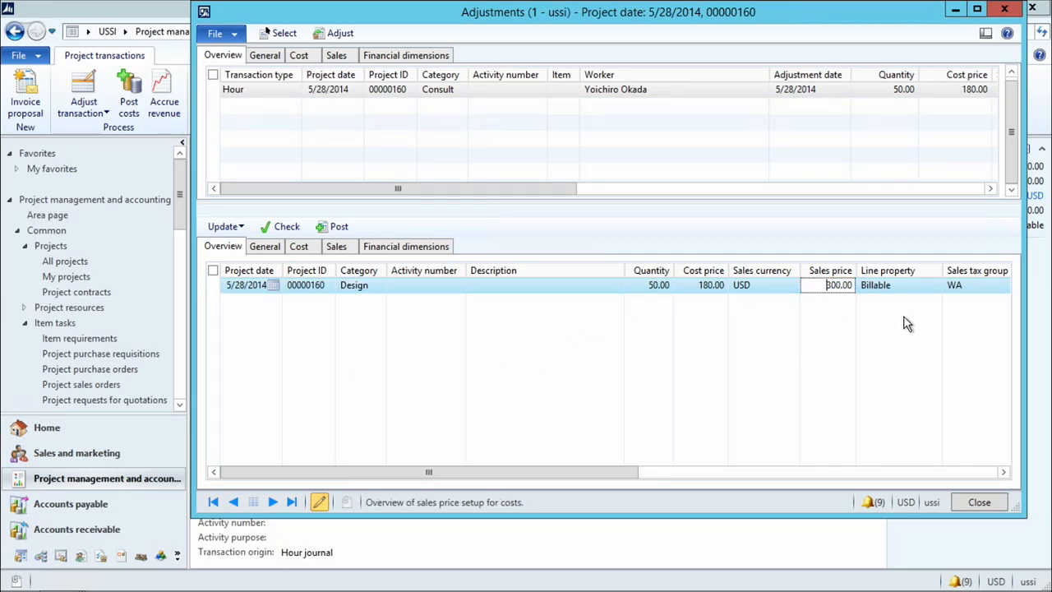
pyautogui.press('Right')
pyautogui.press('Delete')
pyautogui.write('5')
pyautogui.press('Tab')
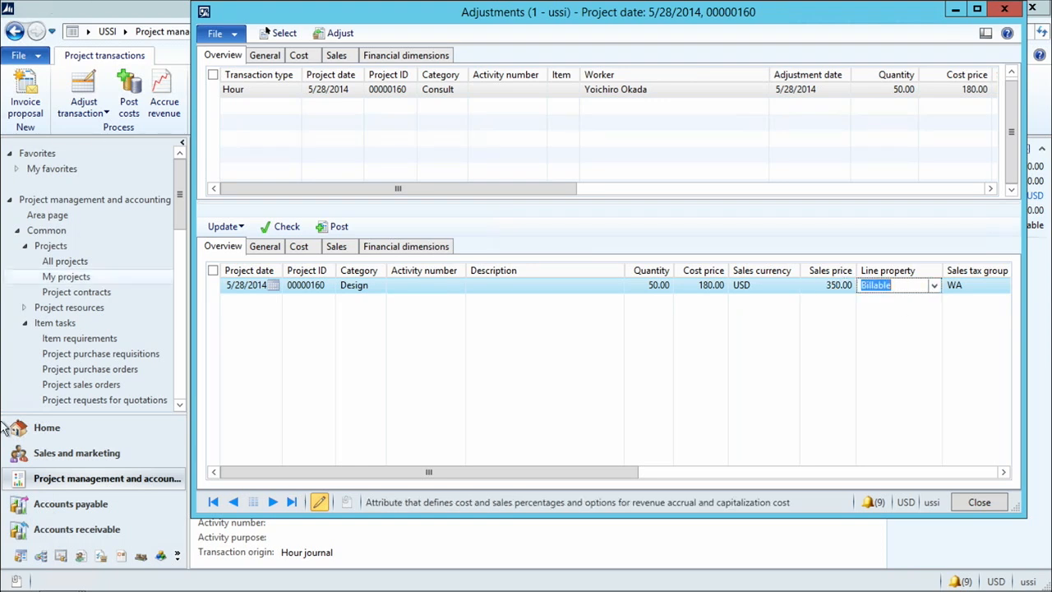
# Post the adjustment, dismiss the Infolog and close the Adjustments form.
pyautogui.click(339, 228)
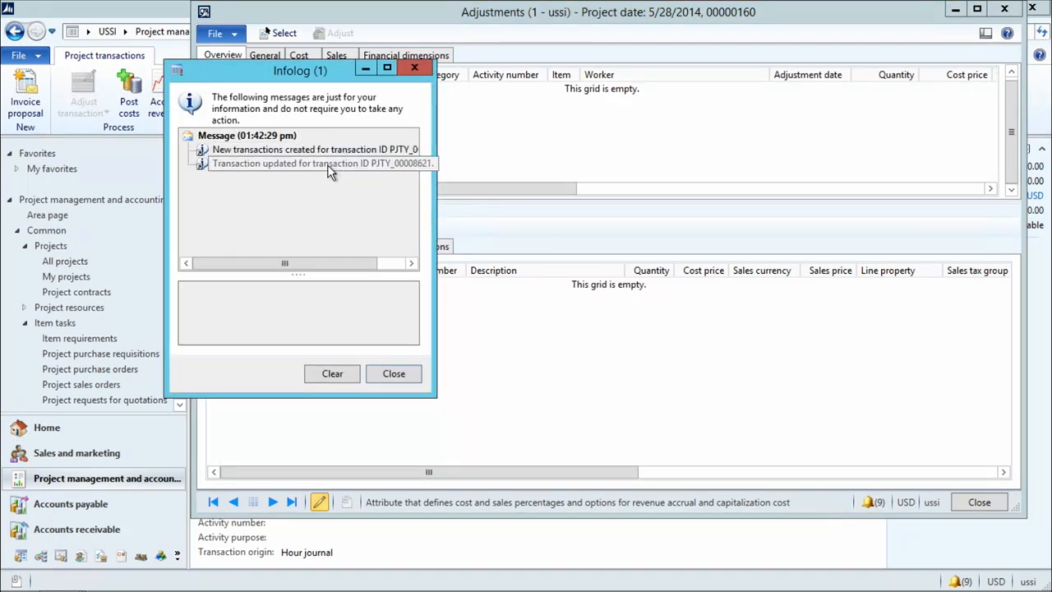
pyautogui.click(395, 378)
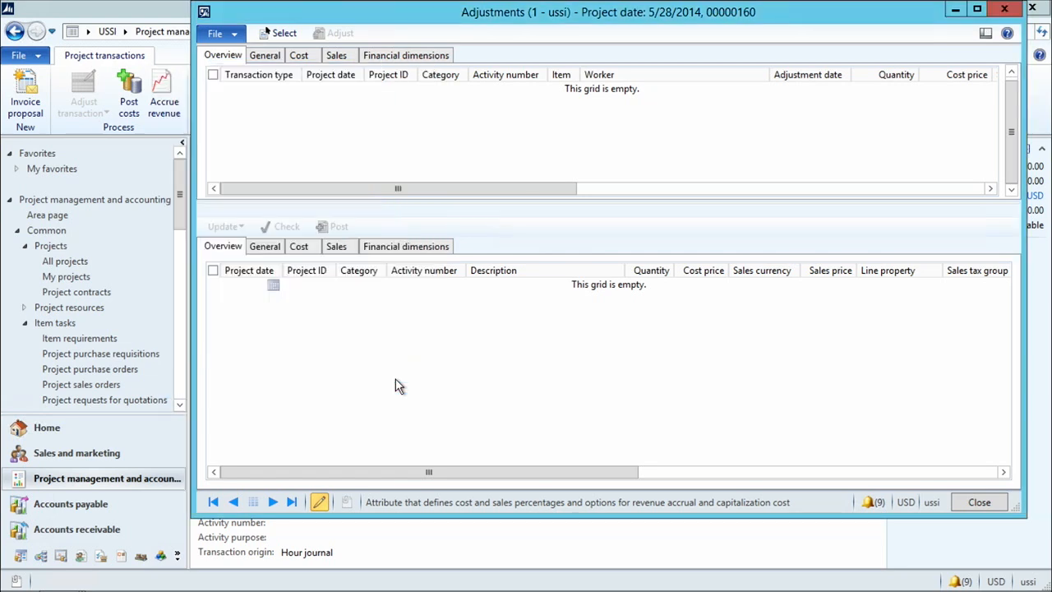
pyautogui.click(981, 504)
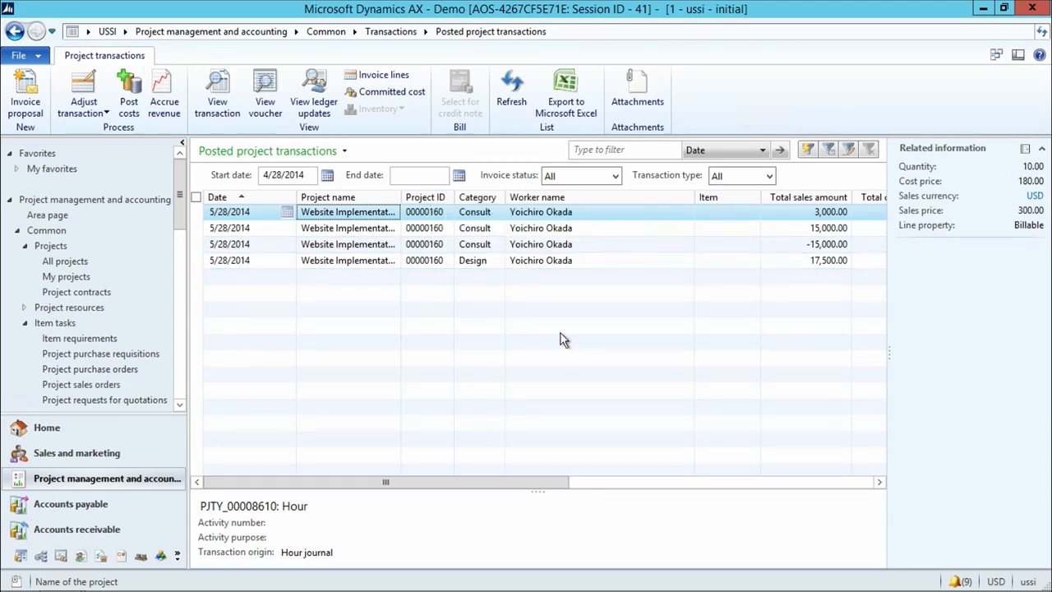
# Compare the sales amount and invoice status of the original Consult, reversing Consult and new Design transactions.
pyautogui.click(381, 230)
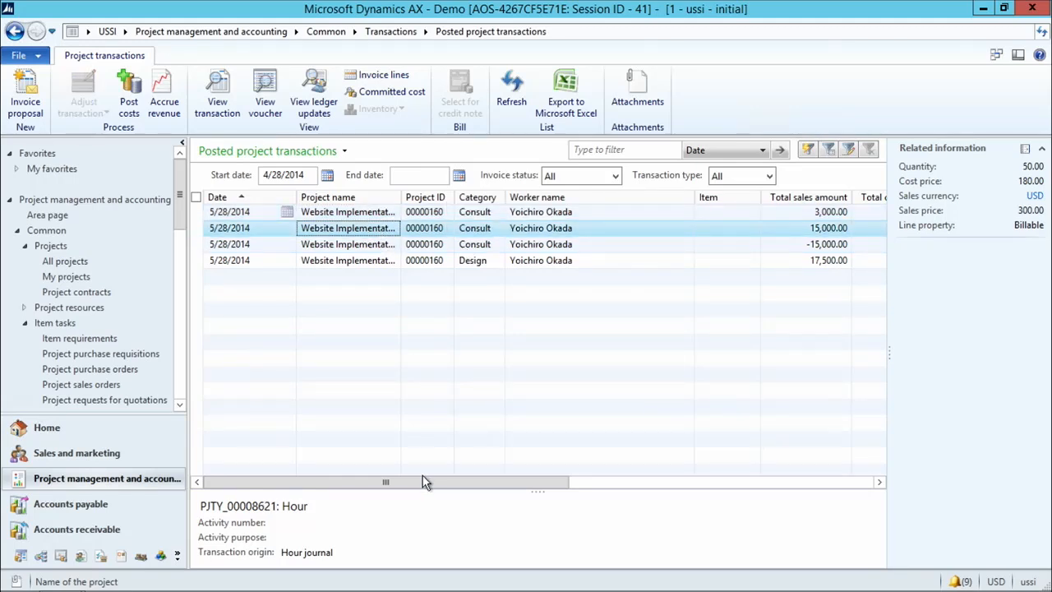
pyautogui.moveTo(435, 482); pyautogui.dragTo(574, 495)
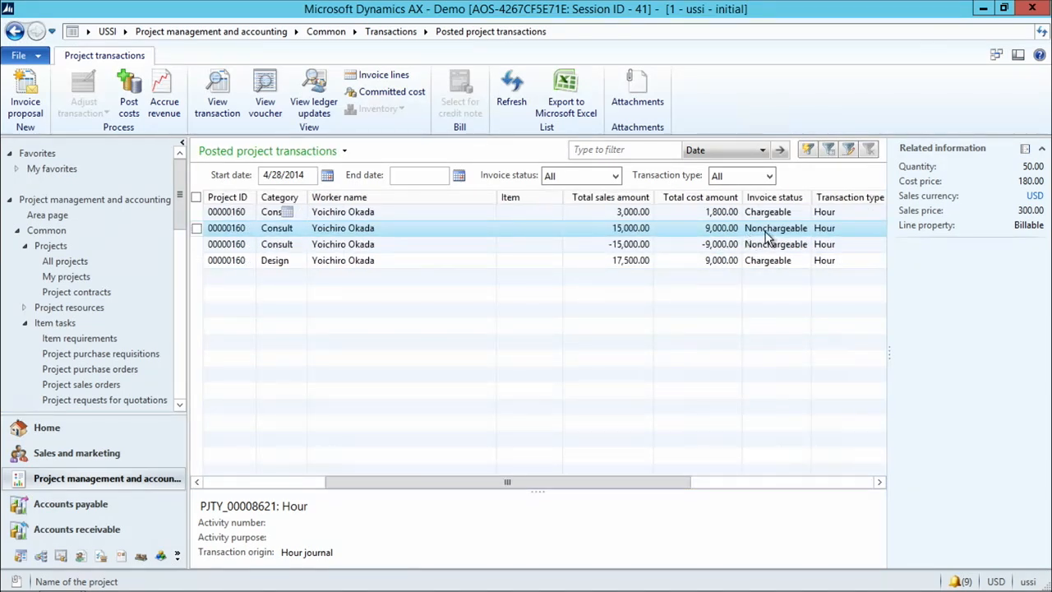
pyautogui.click(344, 244)
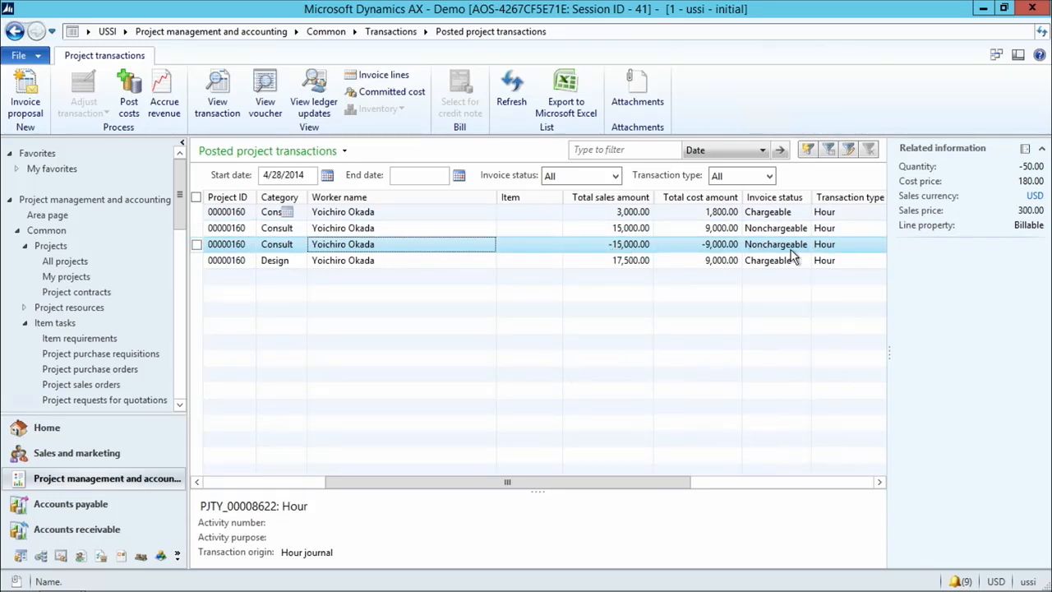
pyautogui.click(472, 262)
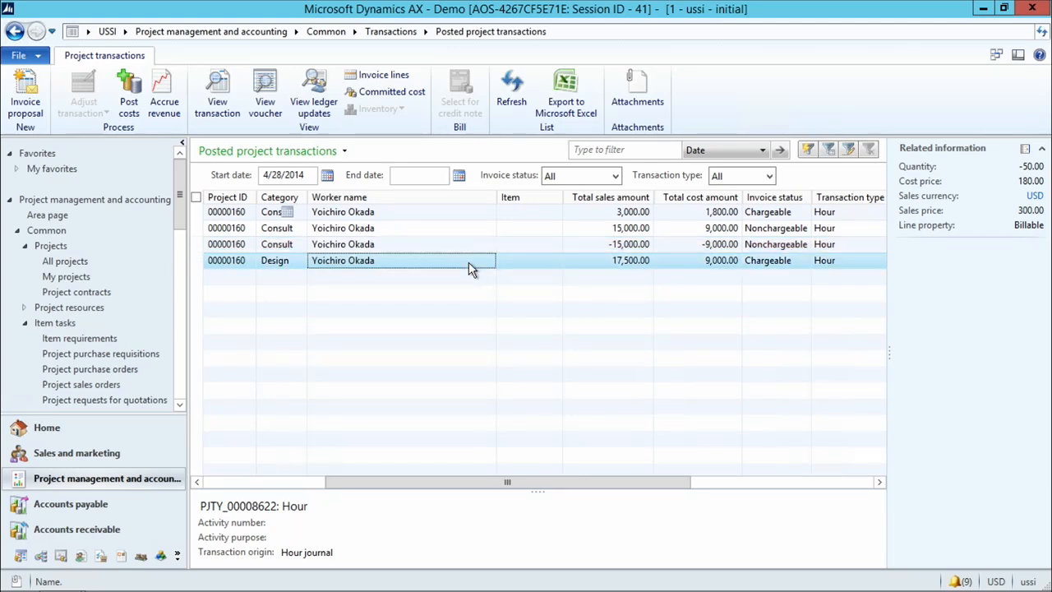
pyautogui.click(637, 261)
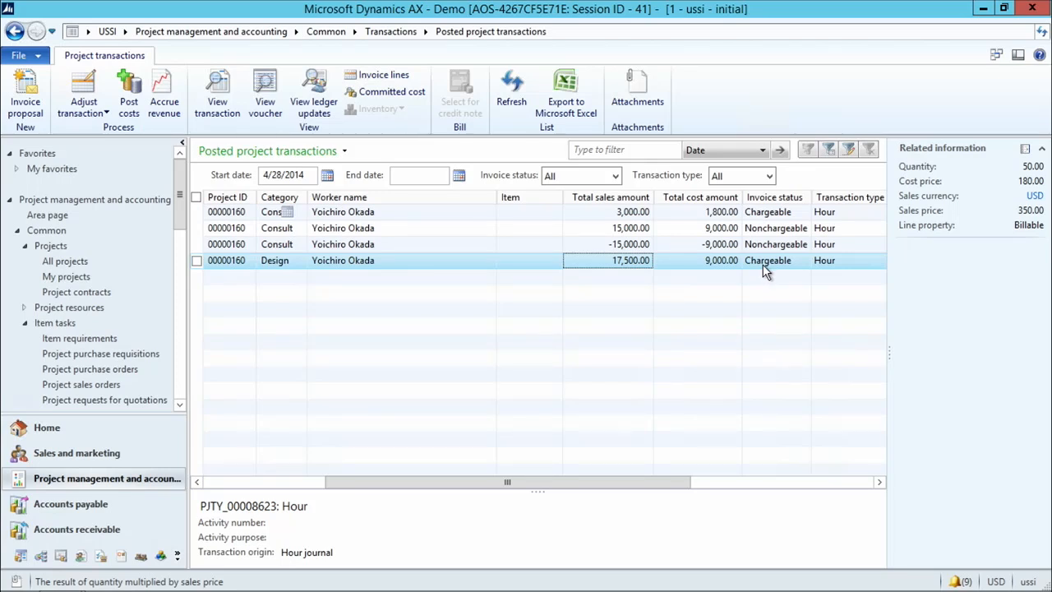
# Examine the unit prices and line amounts offered for a new invoice proposal, and cancel the proposal.
pyautogui.click(27, 97)
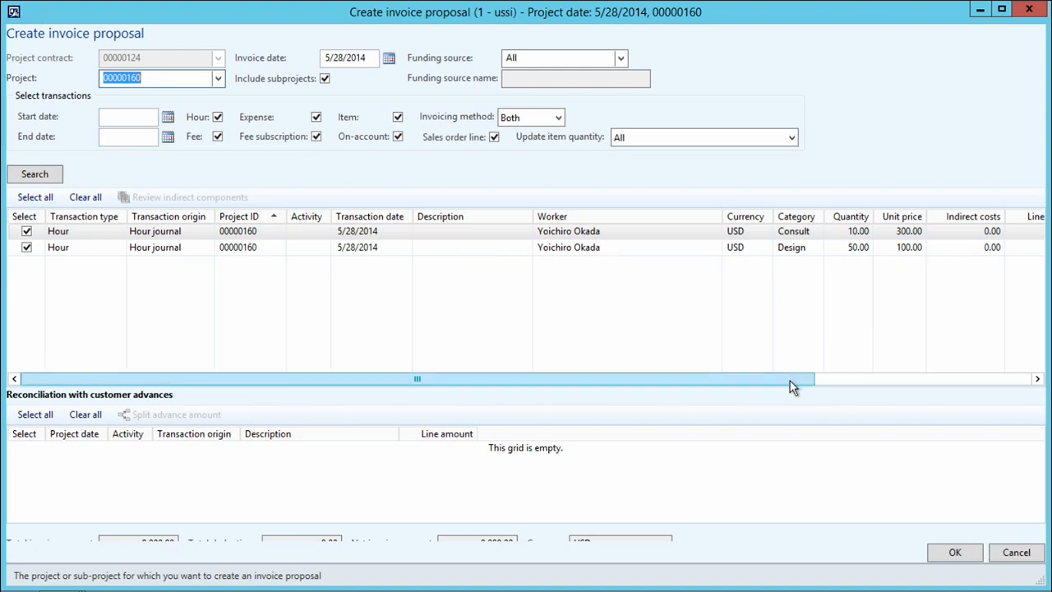
pyautogui.moveTo(790, 381); pyautogui.dragTo(906, 386)
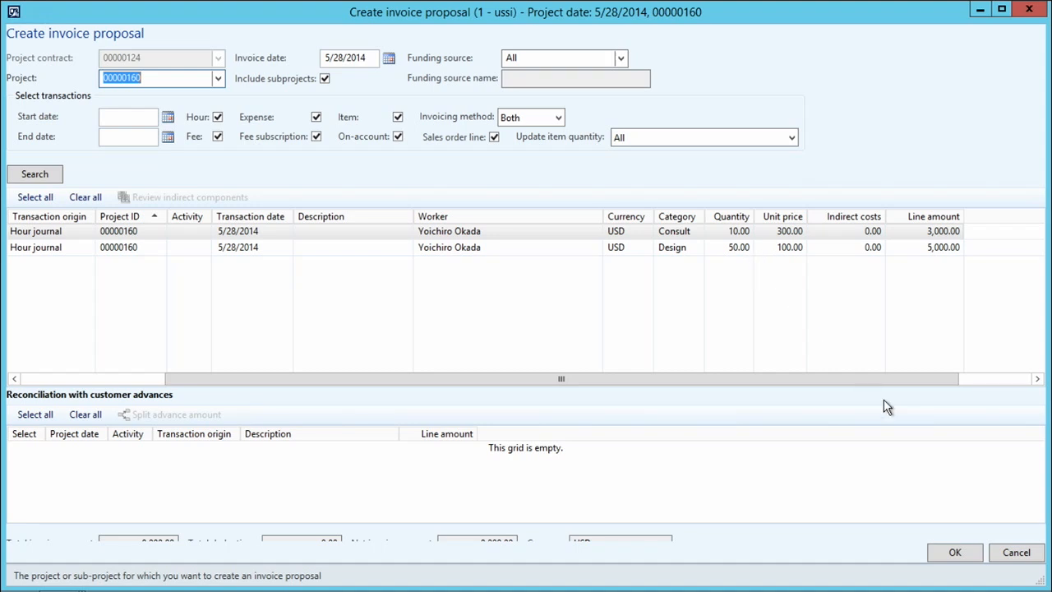
pyautogui.click(1018, 553)
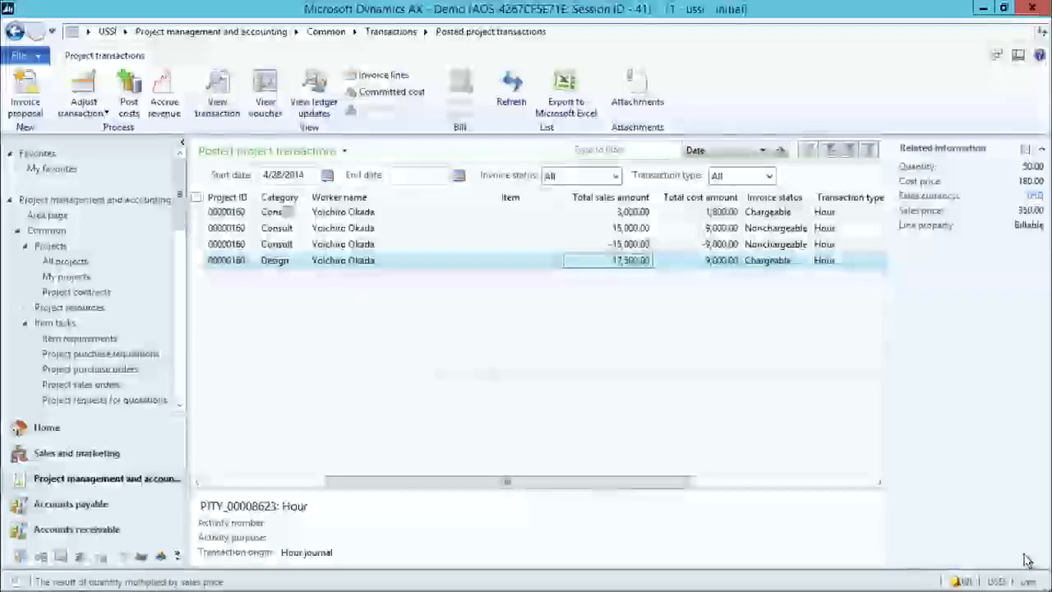
# Check the invoice status and total cost of the original 15,000.00 transaction against its reversing entry.
pyautogui.moveTo(576, 483); pyautogui.dragTo(698, 491)
pyautogui.click(670, 230)
pyautogui.click(662, 244)
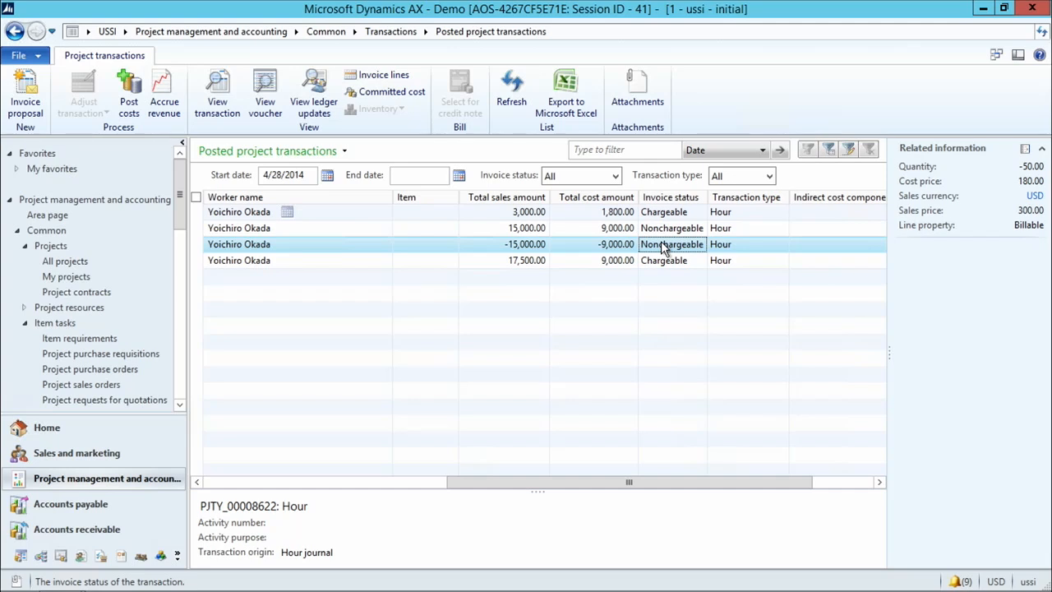
pyautogui.click(559, 230)
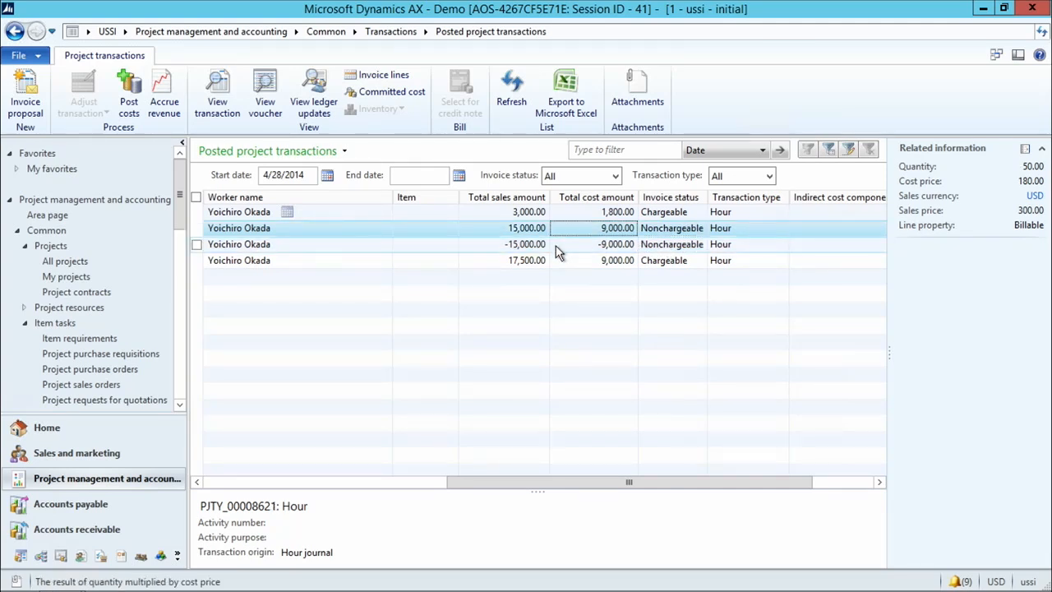
pyautogui.click(555, 245)
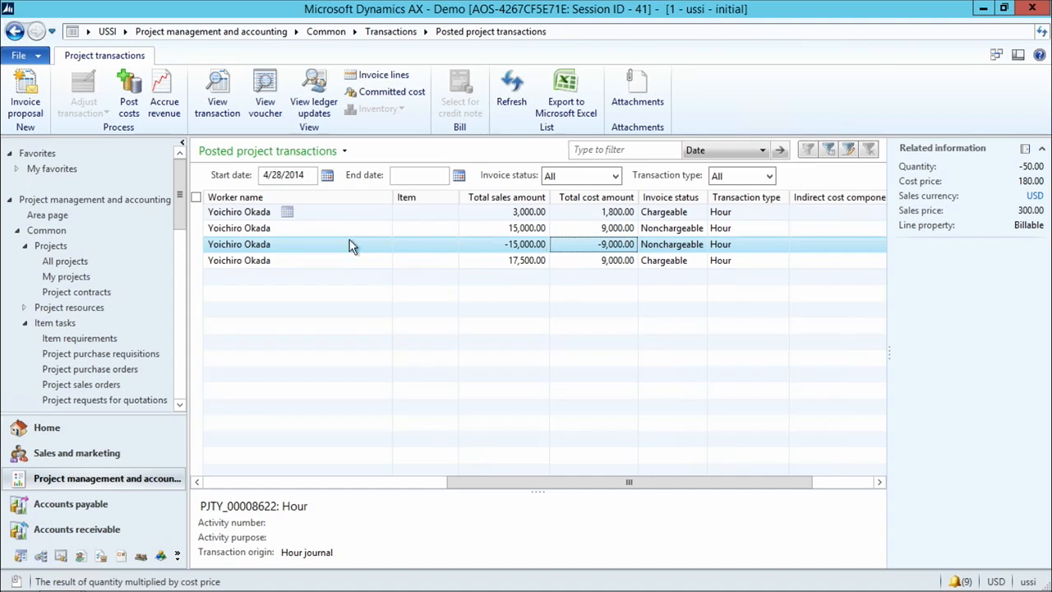
# Create an invoice proposal for the project limited to the funding source Active Transport I.
pyautogui.click(18, 122)
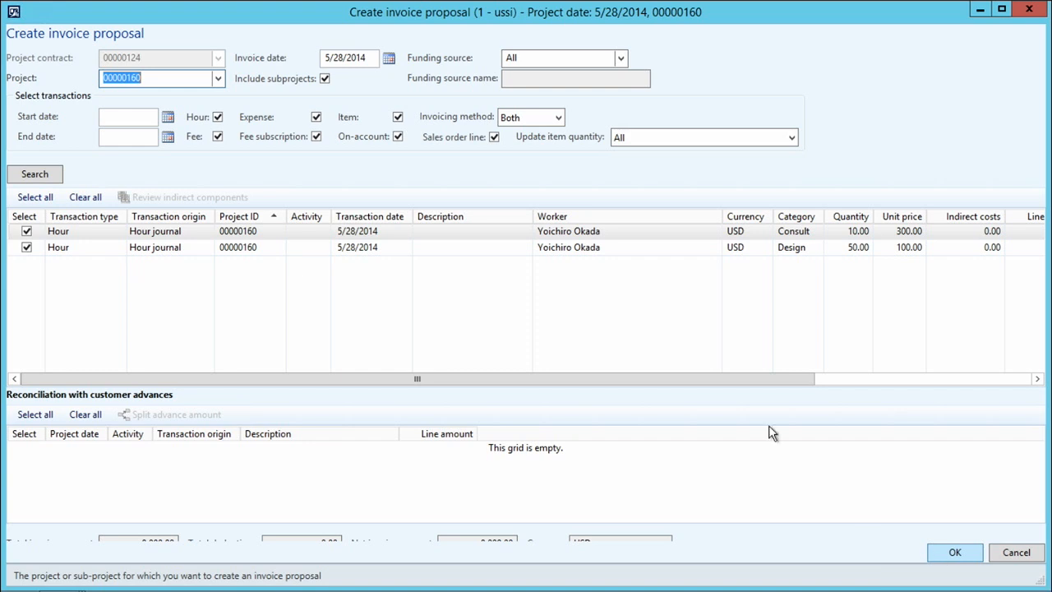
pyautogui.click(621, 59)
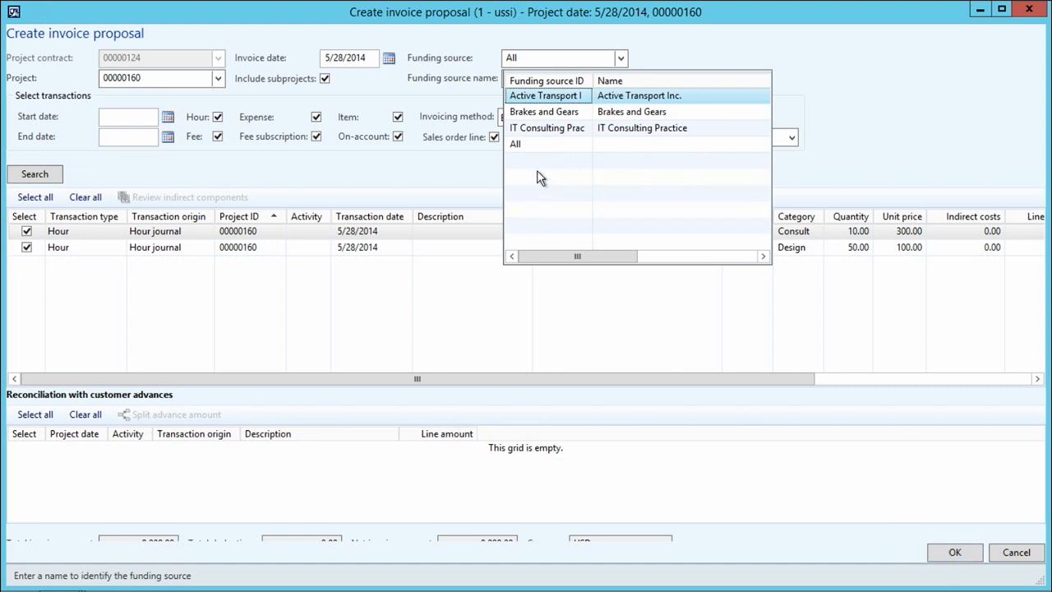
pyautogui.click(513, 95)
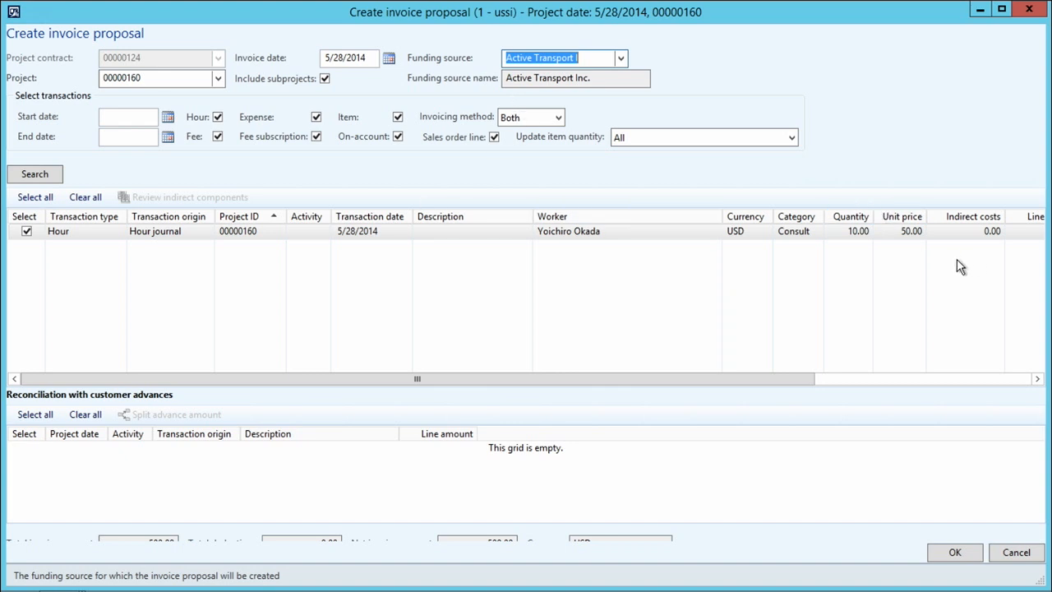
pyautogui.click(958, 556)
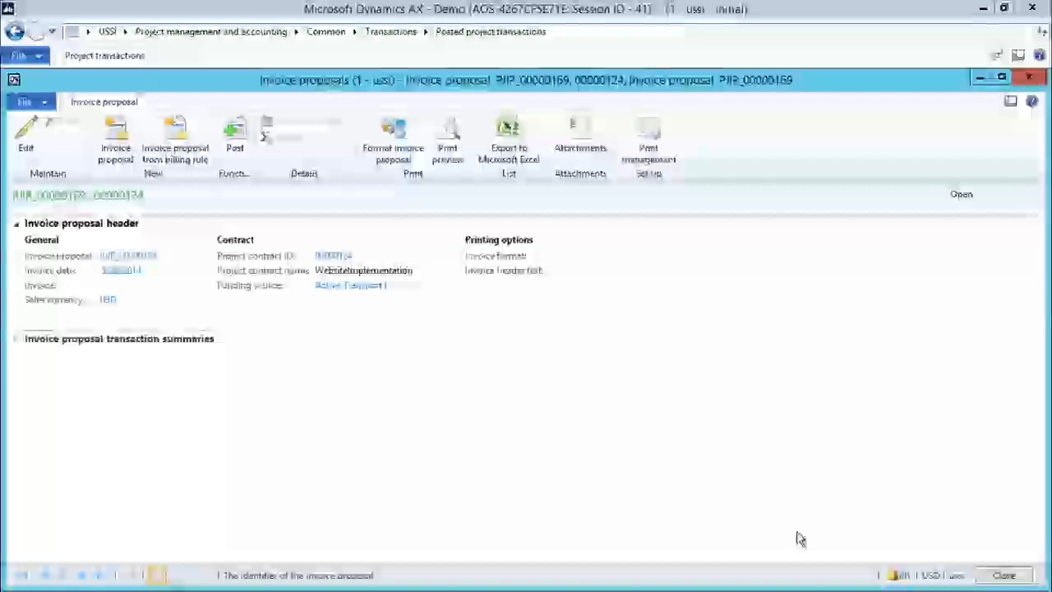
# Switch the invoice proposal to edit mode and open the Consult line's sales price and description fields.
pyautogui.click(606, 455)
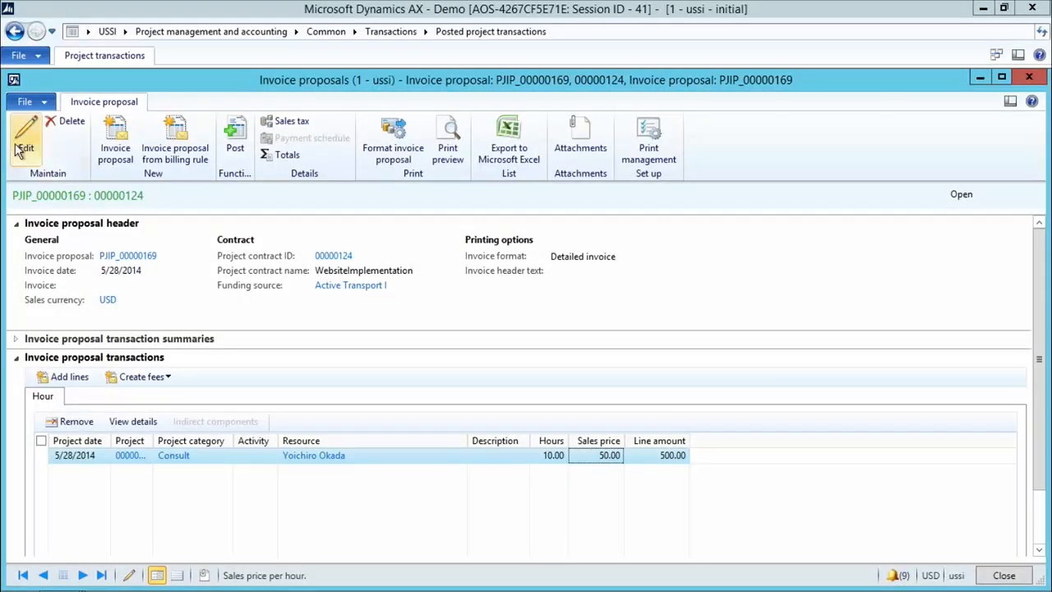
pyautogui.click(26, 138)
pyautogui.click(601, 465)
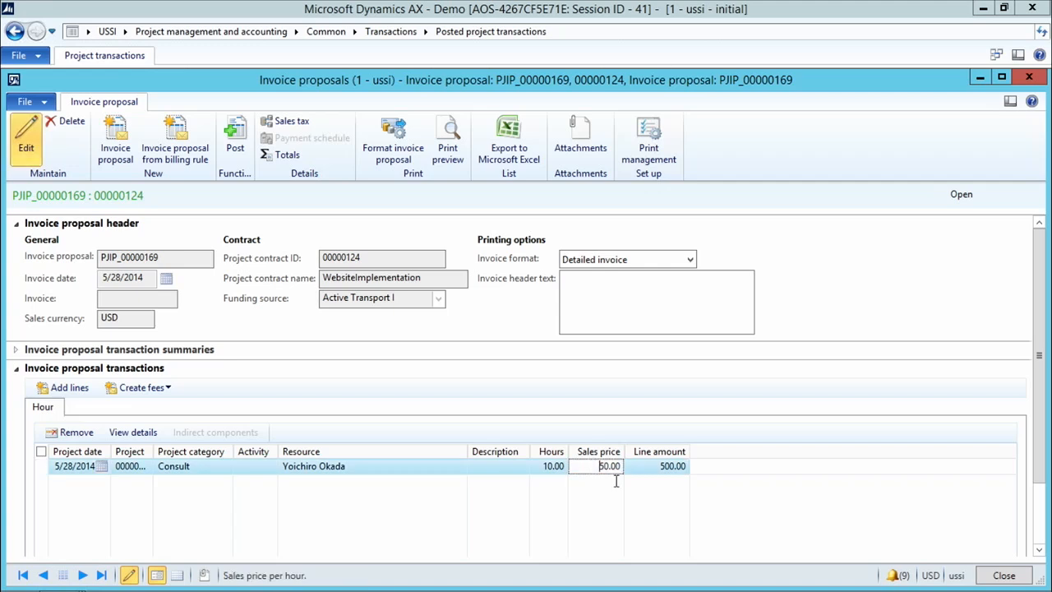
pyautogui.click(477, 466)
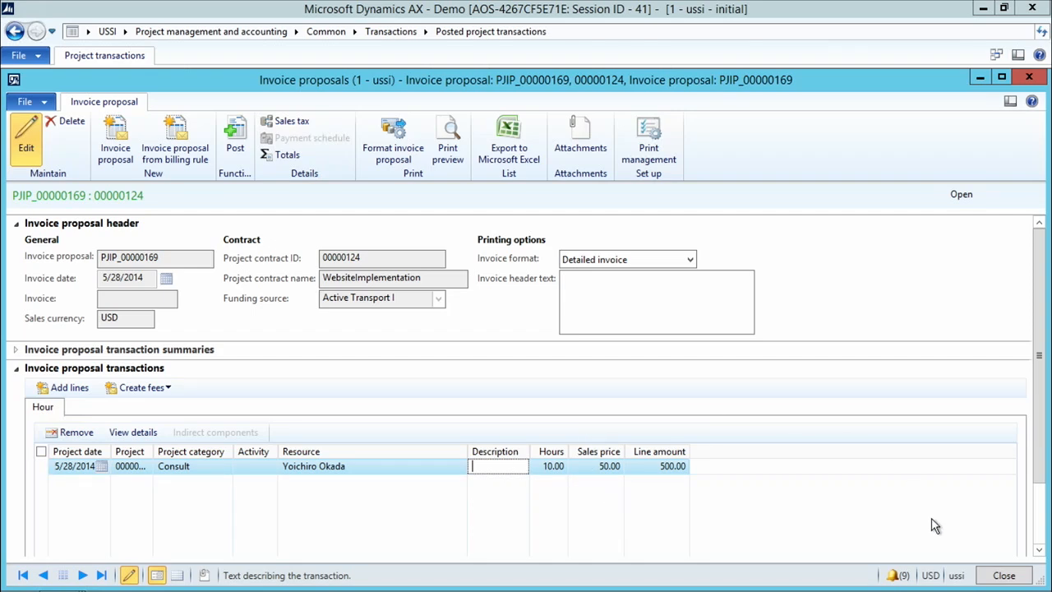
# Close the invoice proposal and open the project invoice proposals of the WebsiteImplementation contract.
pyautogui.click(1018, 579)
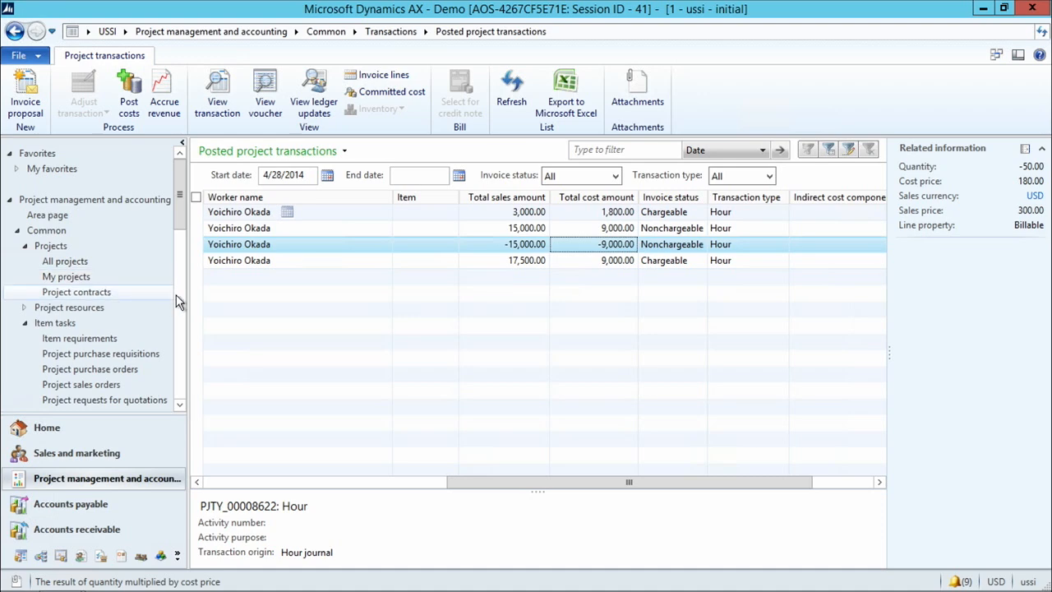
pyautogui.click(115, 295)
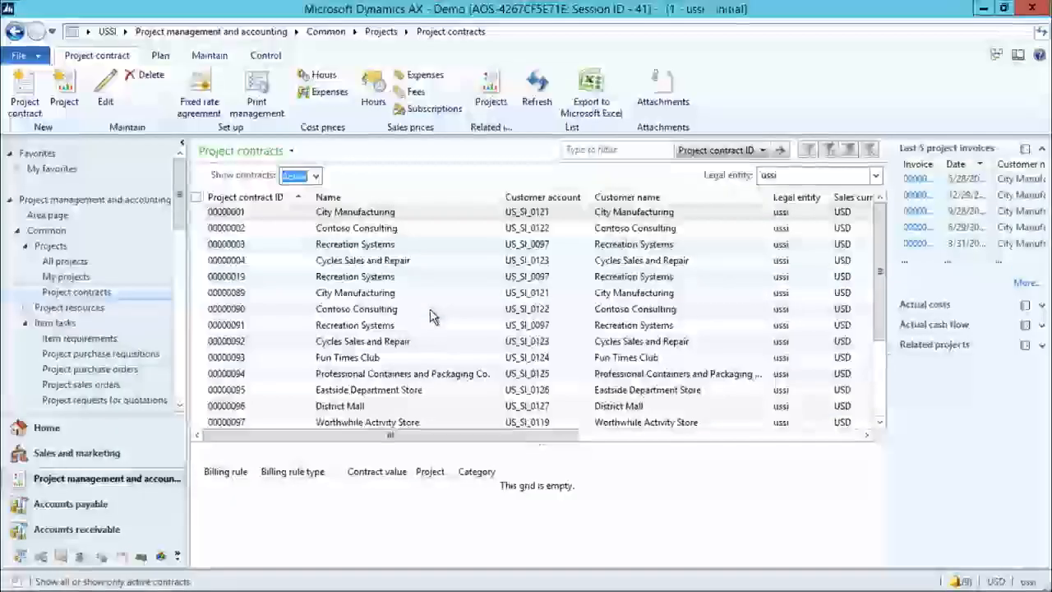
pyautogui.moveTo(881, 236); pyautogui.dragTo(883, 413)
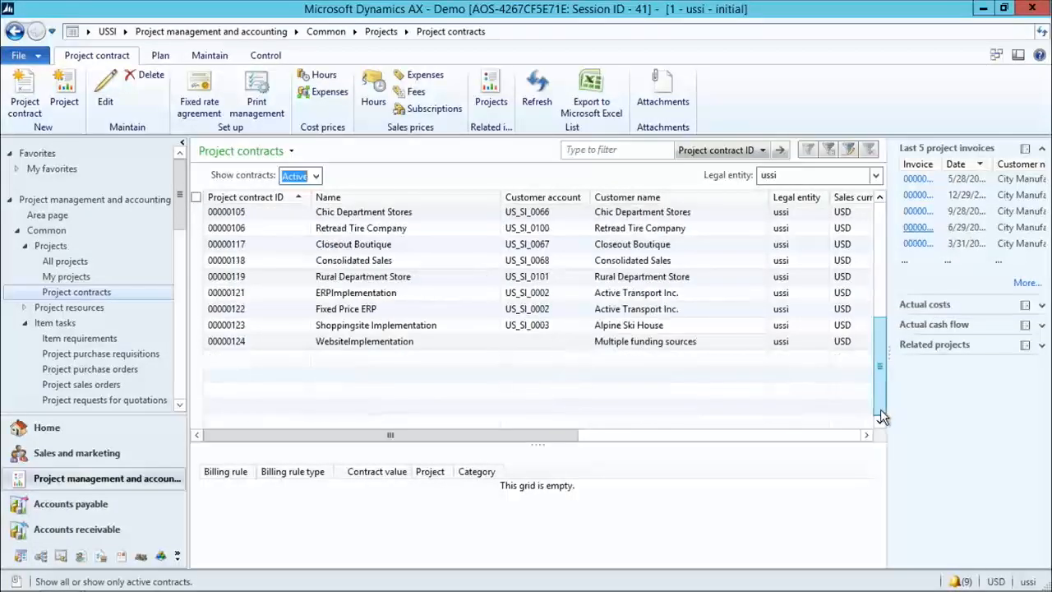
pyautogui.click(411, 341)
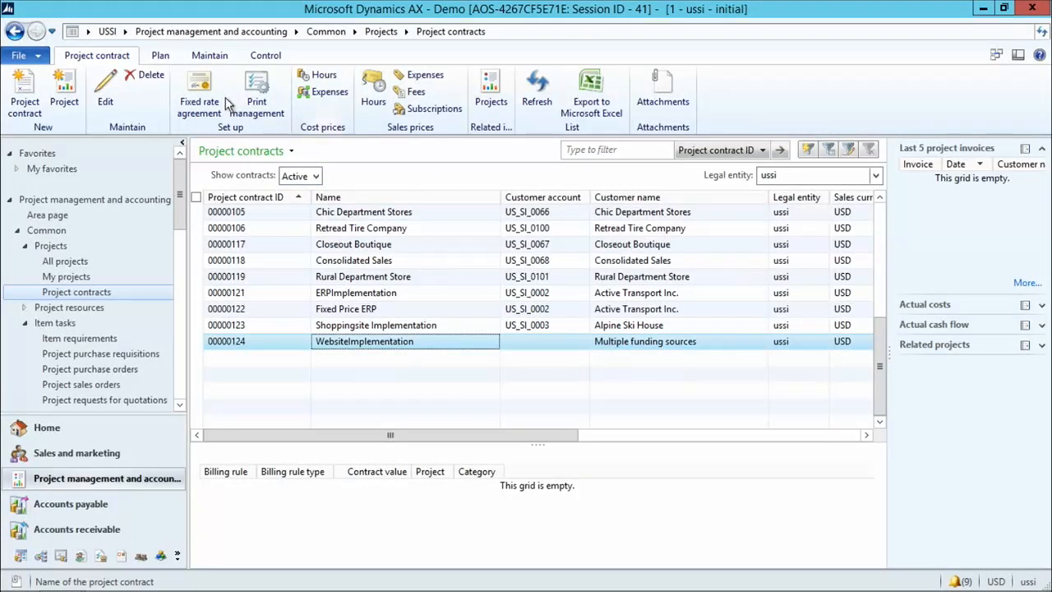
pyautogui.click(210, 57)
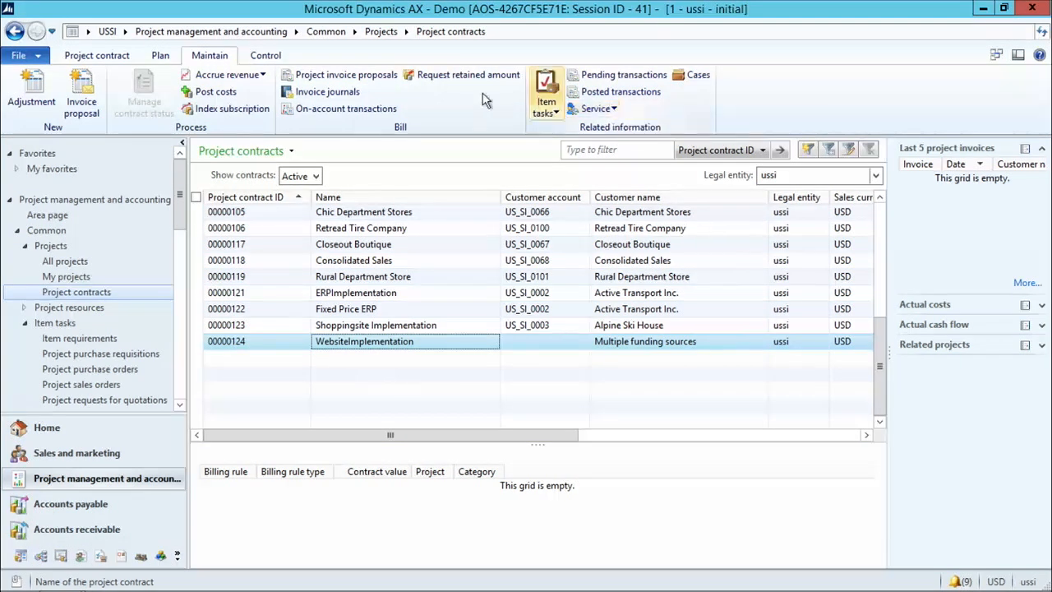
pyautogui.click(343, 75)
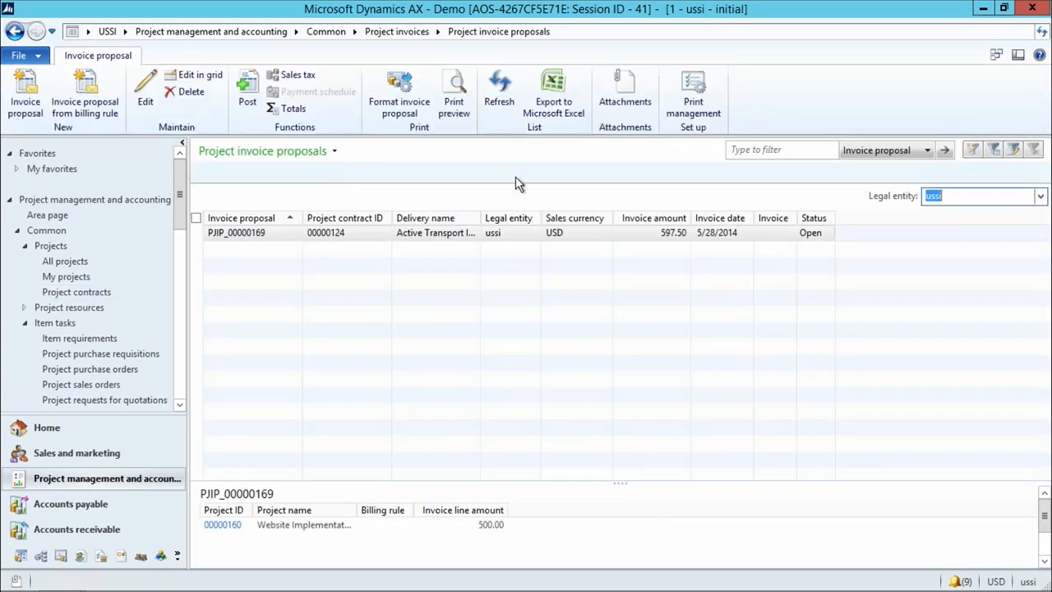
# Post the open invoice proposal for the WebsiteImplementation contract without printing the invoice.
pyautogui.click(249, 98)
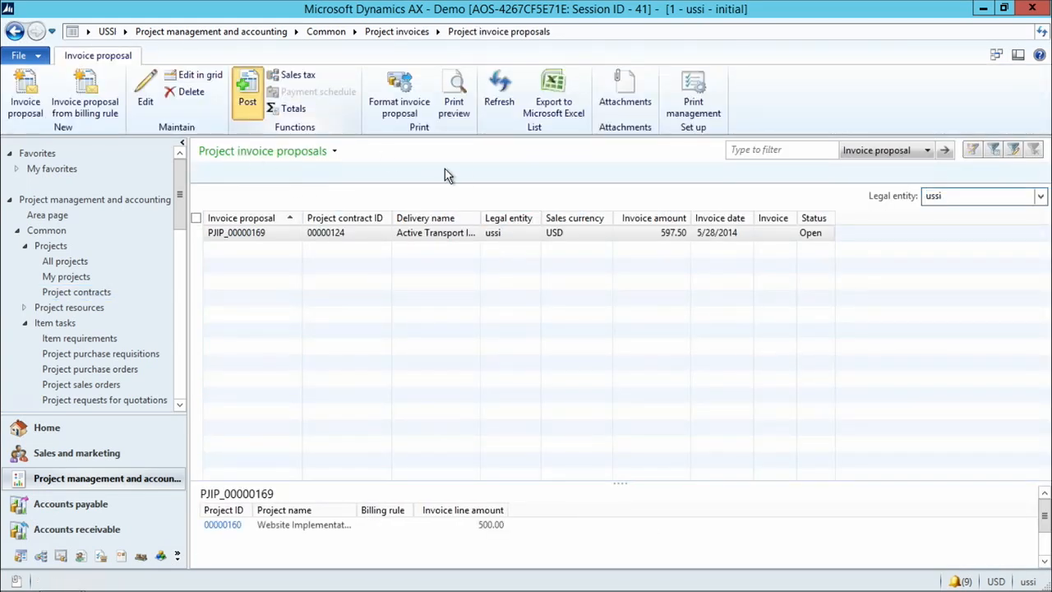
pyautogui.click(803, 511)
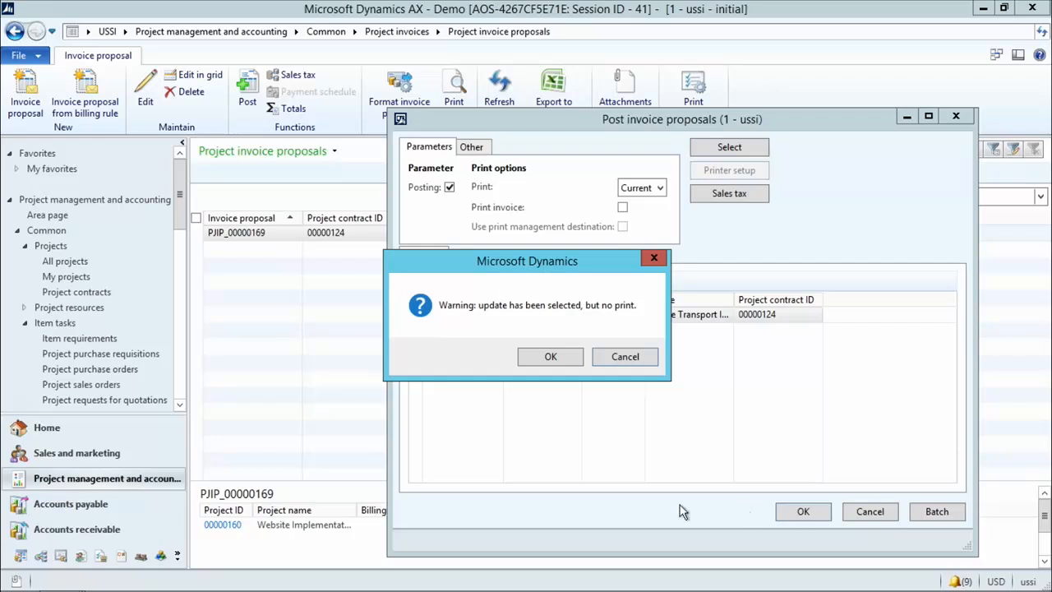
pyautogui.click(543, 357)
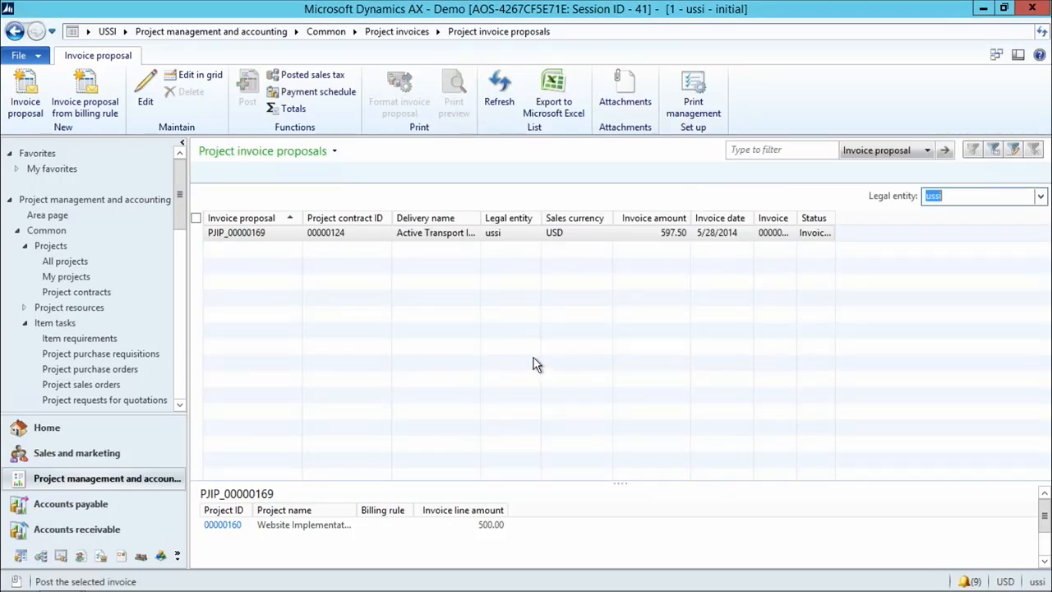
# Check the posted proposal's status, and look up its invoice and voucher number in the invoice journals.
pyautogui.moveTo(833, 218); pyautogui.dragTo(884, 218)
pyautogui.doubleClick(277, 234)
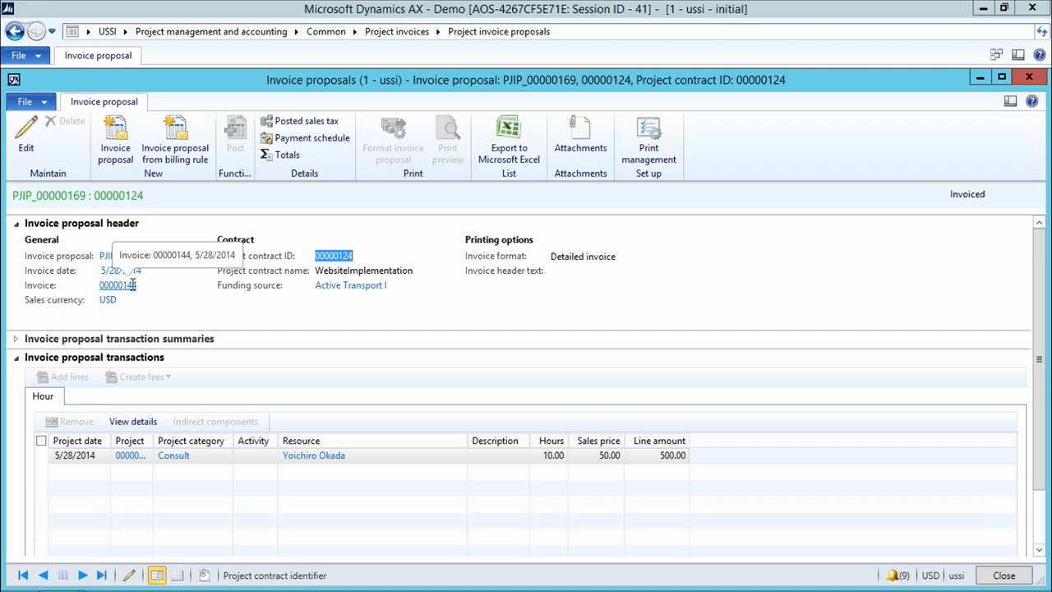
pyautogui.click(134, 285)
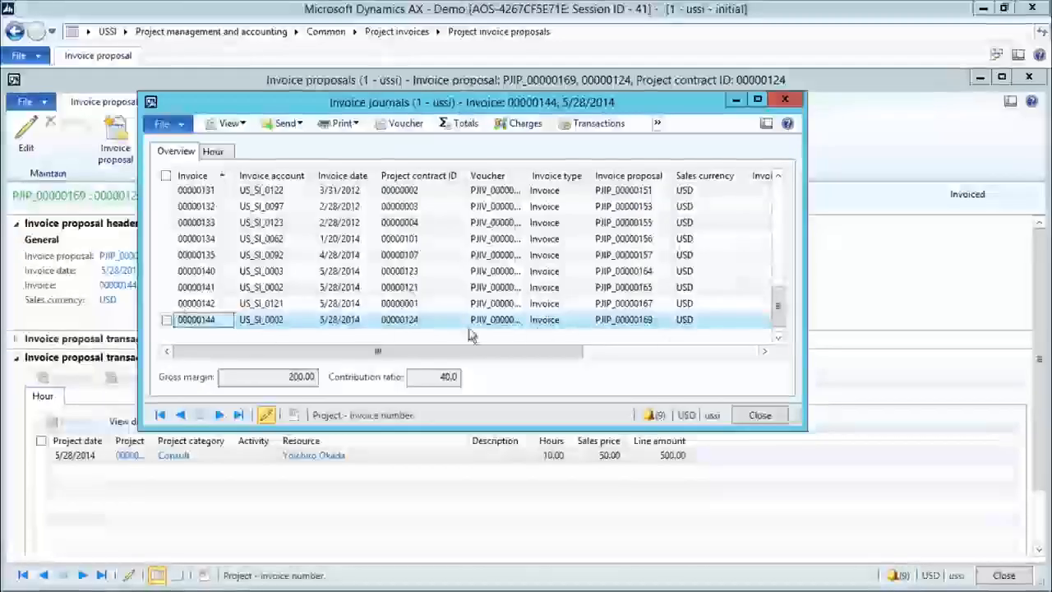
pyautogui.moveTo(527, 175); pyautogui.dragTo(606, 176)
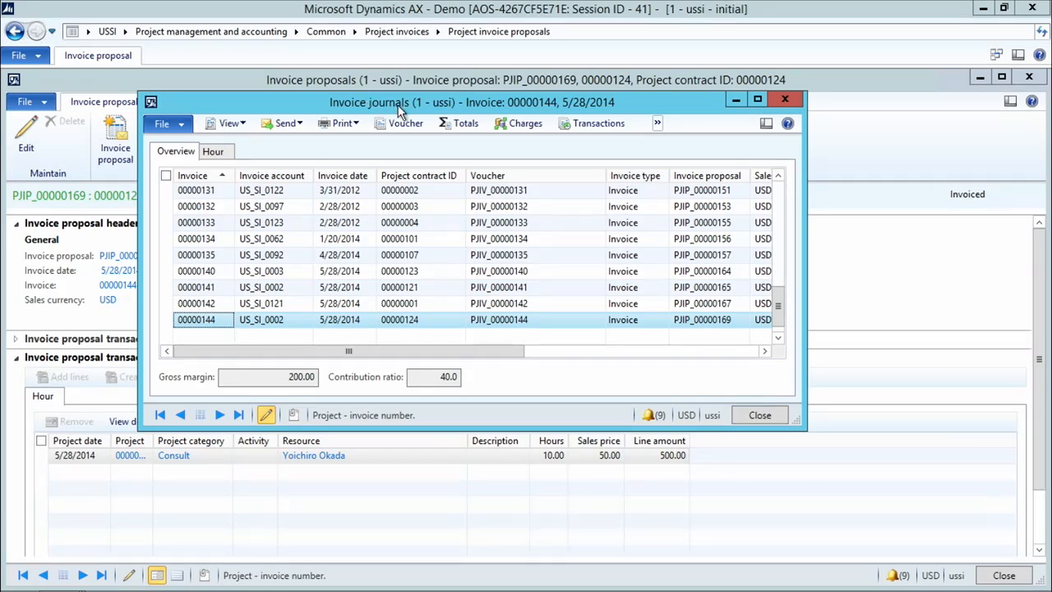
# Select the Consult hour transaction of the posted website invoice for a credit note, and close the invoice journals.
pyautogui.click(659, 125)
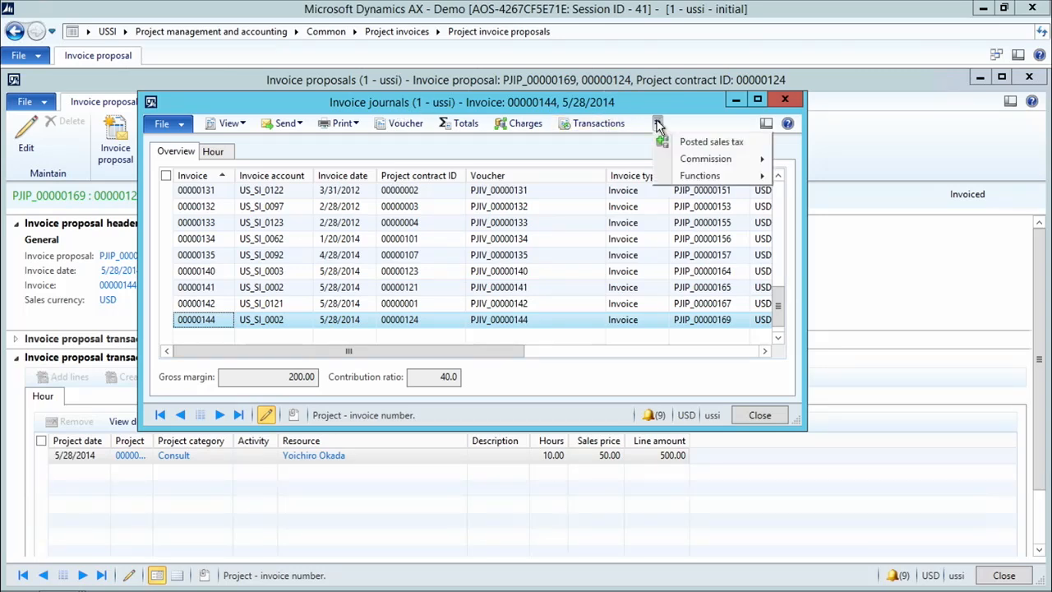
pyautogui.moveTo(697, 188)
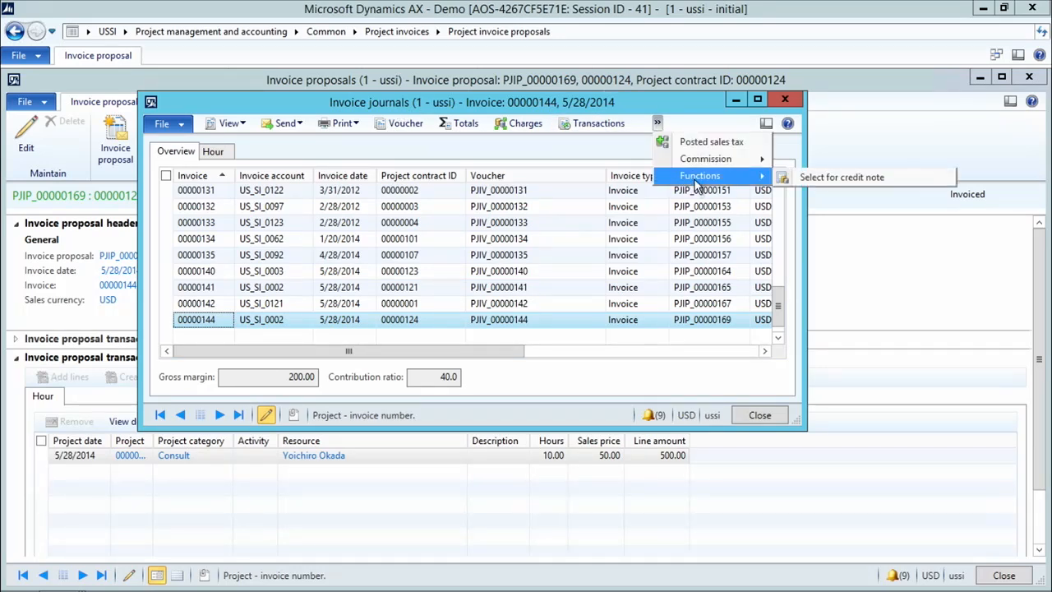
pyautogui.click(802, 184)
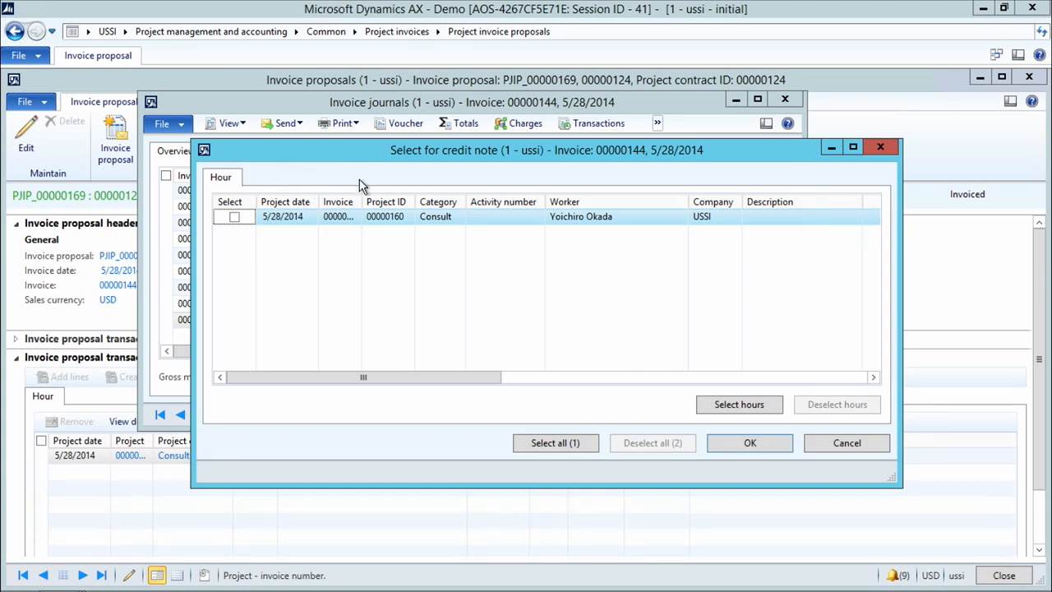
pyautogui.click(234, 217)
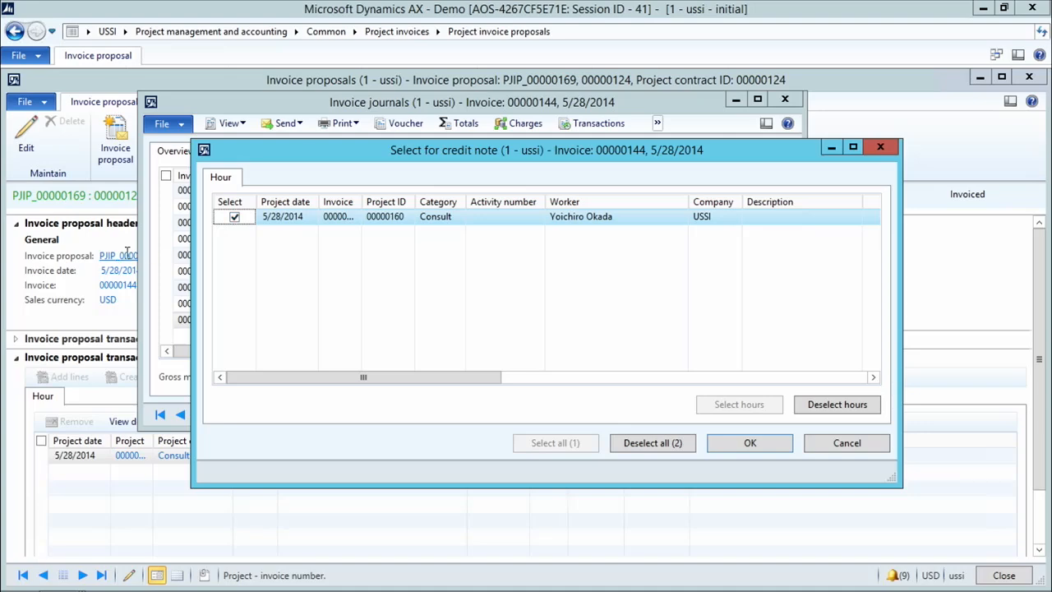
pyautogui.click(734, 445)
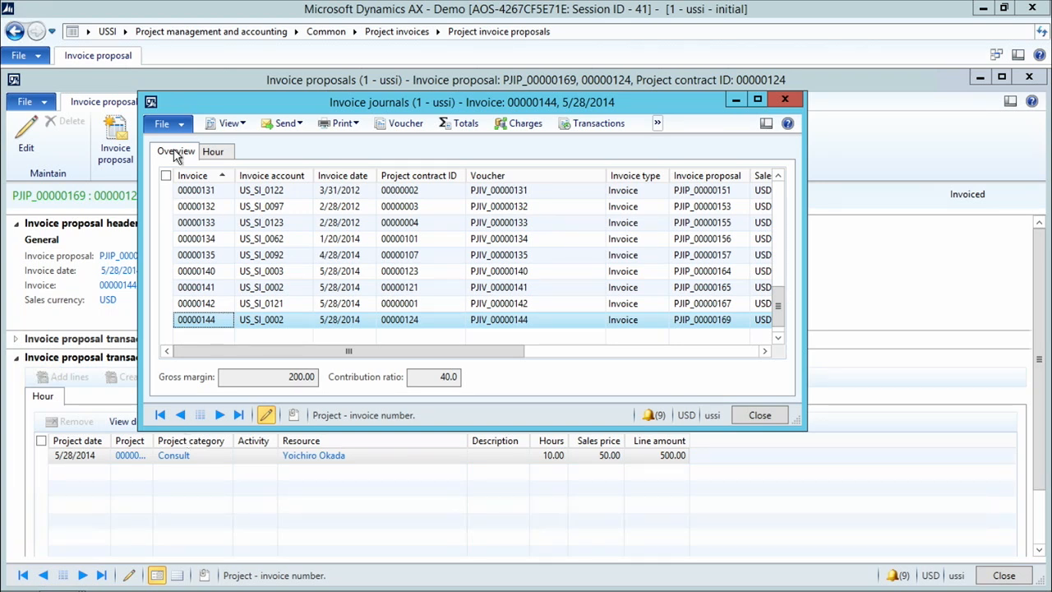
pyautogui.click(759, 417)
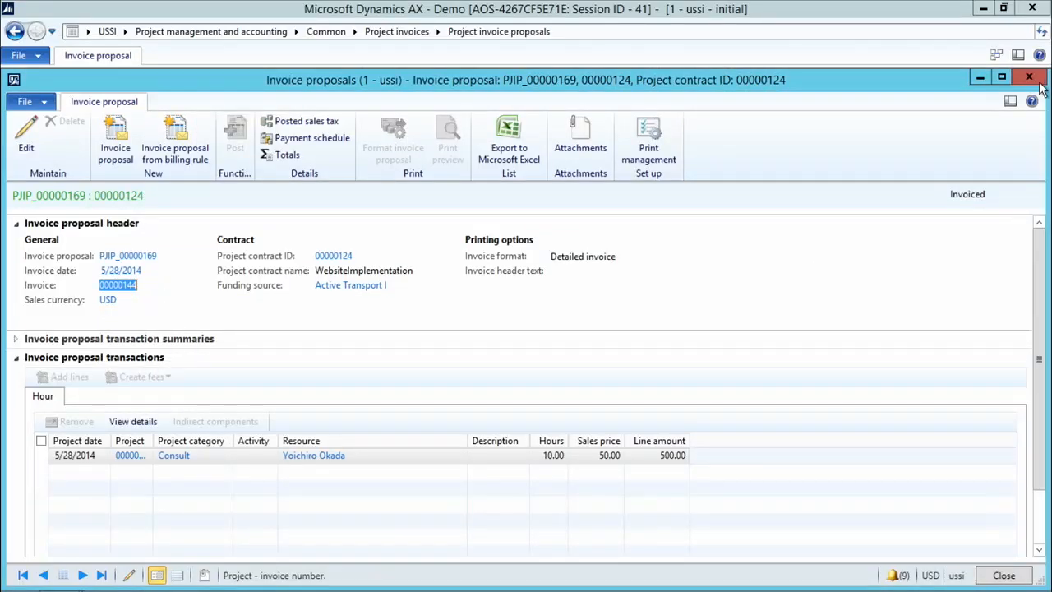
# Start a new invoice proposal from the WebsiteImplementation contract, limited to the funding source Active Transport I.
pyautogui.click(980, 78)
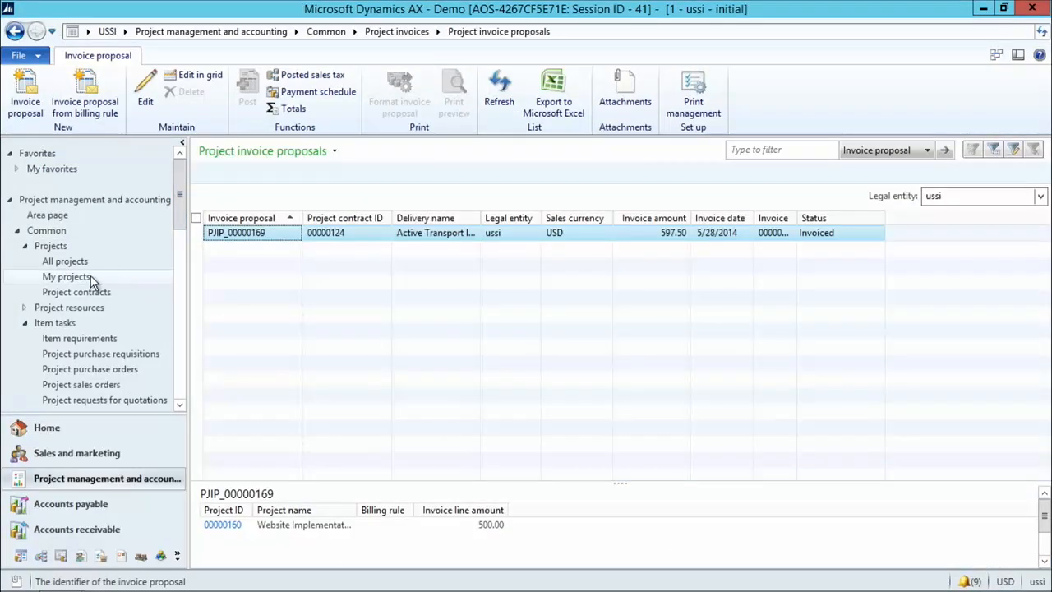
pyautogui.moveTo(119, 588)
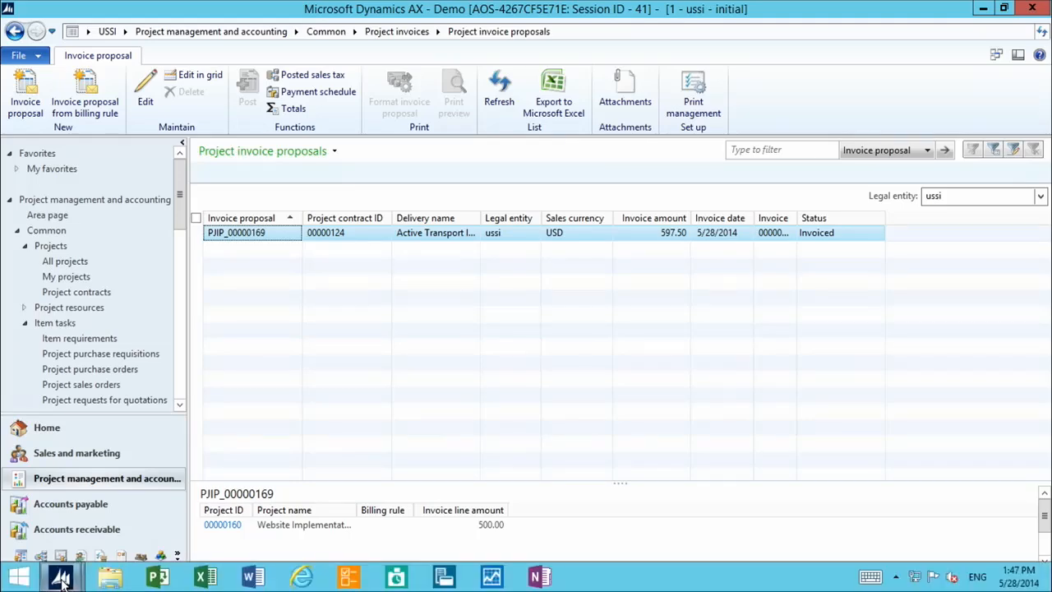
pyautogui.moveTo(60, 577)
pyautogui.click(239, 510)
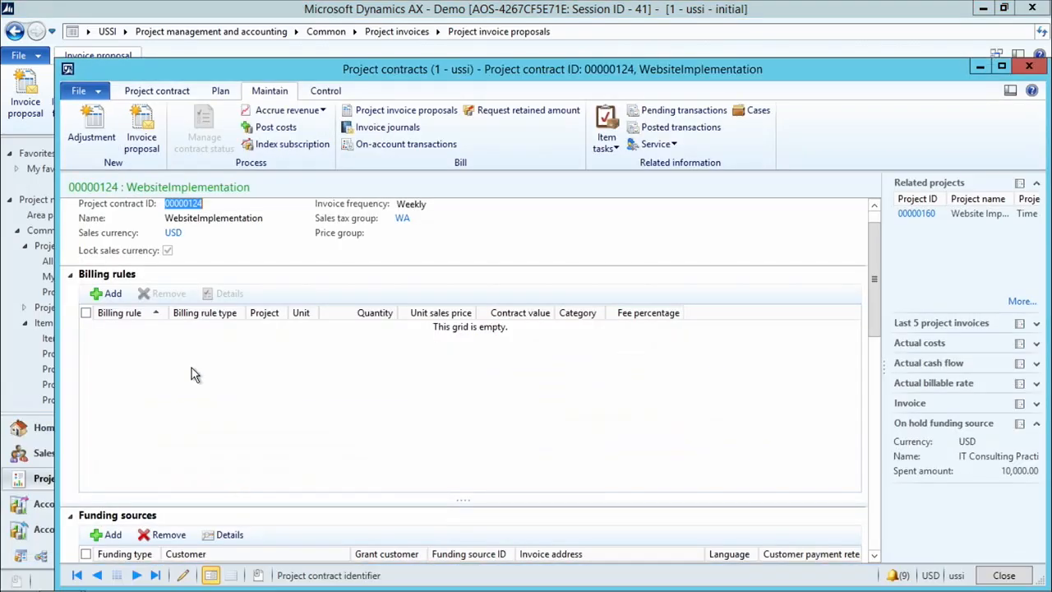
pyautogui.click(141, 149)
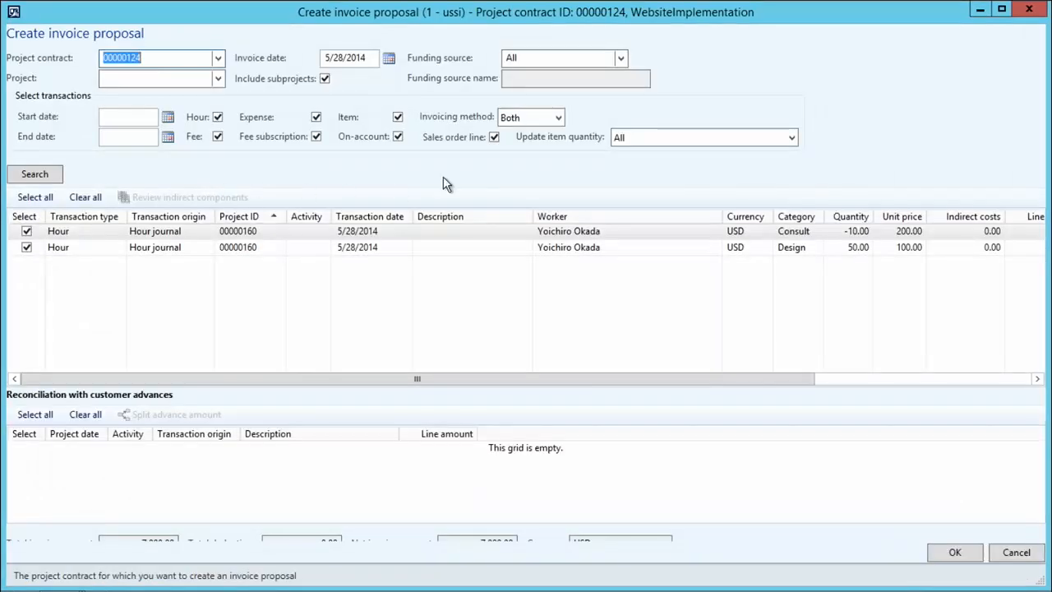
pyautogui.click(621, 57)
pyautogui.click(539, 96)
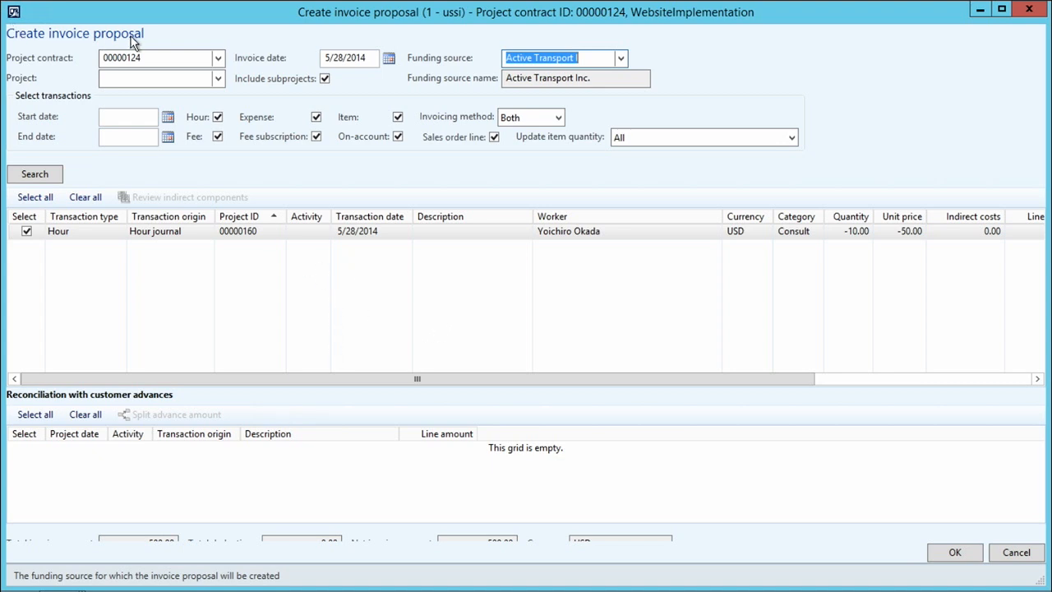
# Search the available transactions with the invoicing method Credit notes, and set the method back to Both.
pyautogui.click(558, 119)
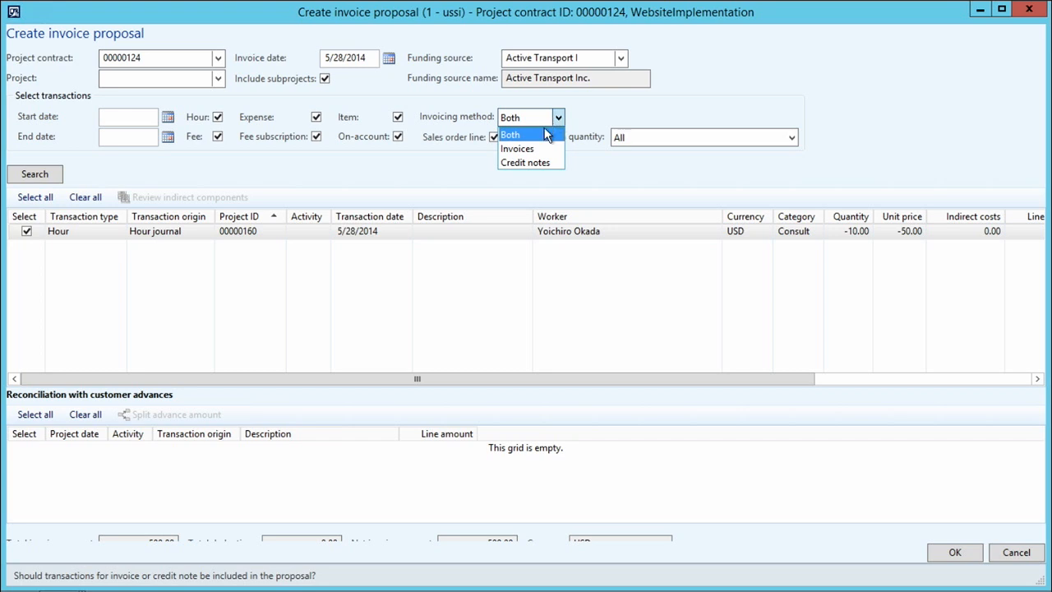
pyautogui.click(536, 163)
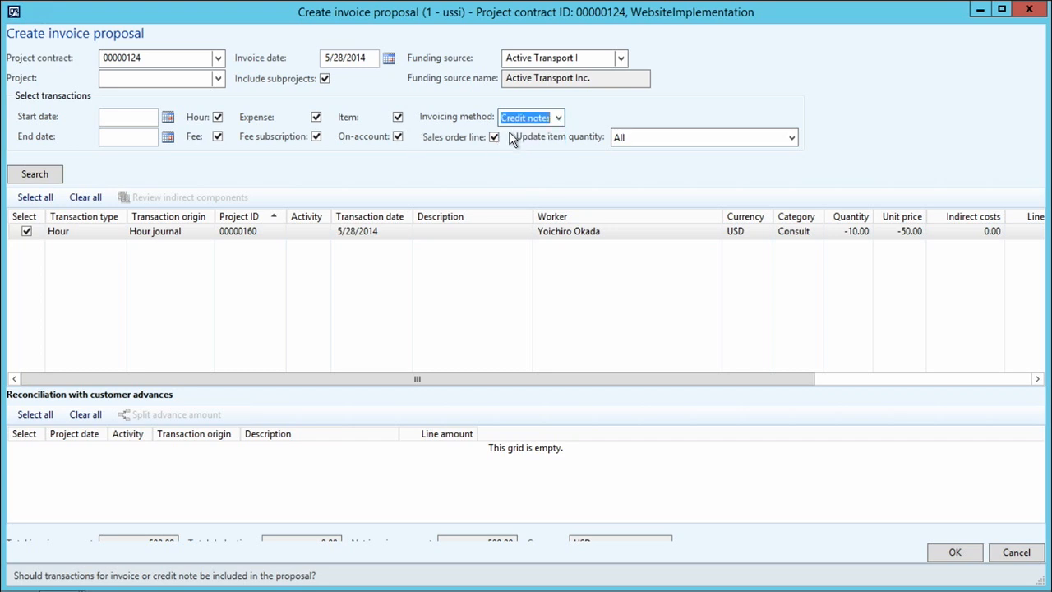
pyautogui.click(37, 176)
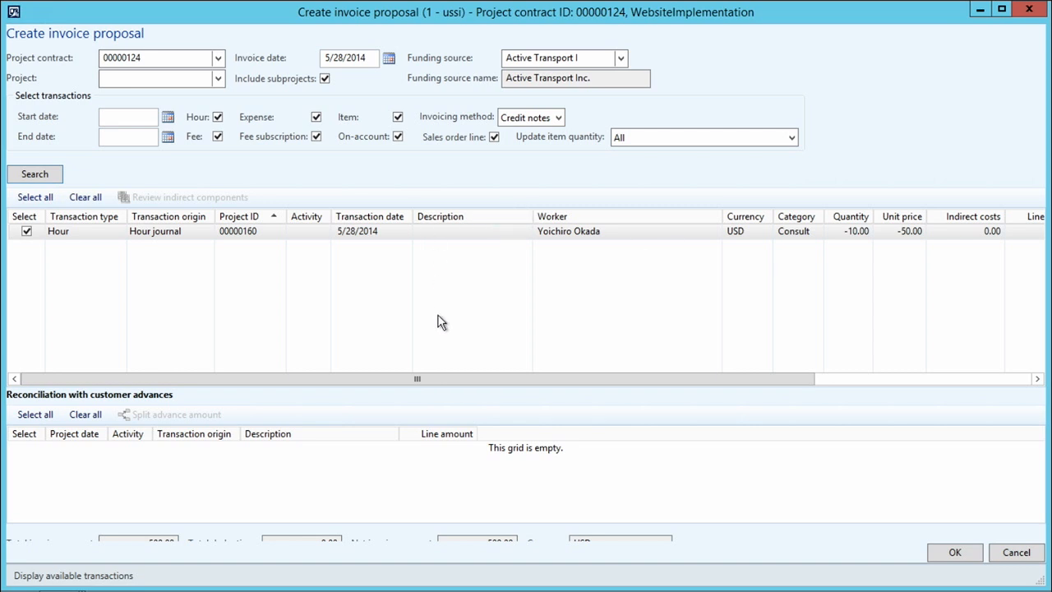
pyautogui.click(559, 117)
pyautogui.click(536, 131)
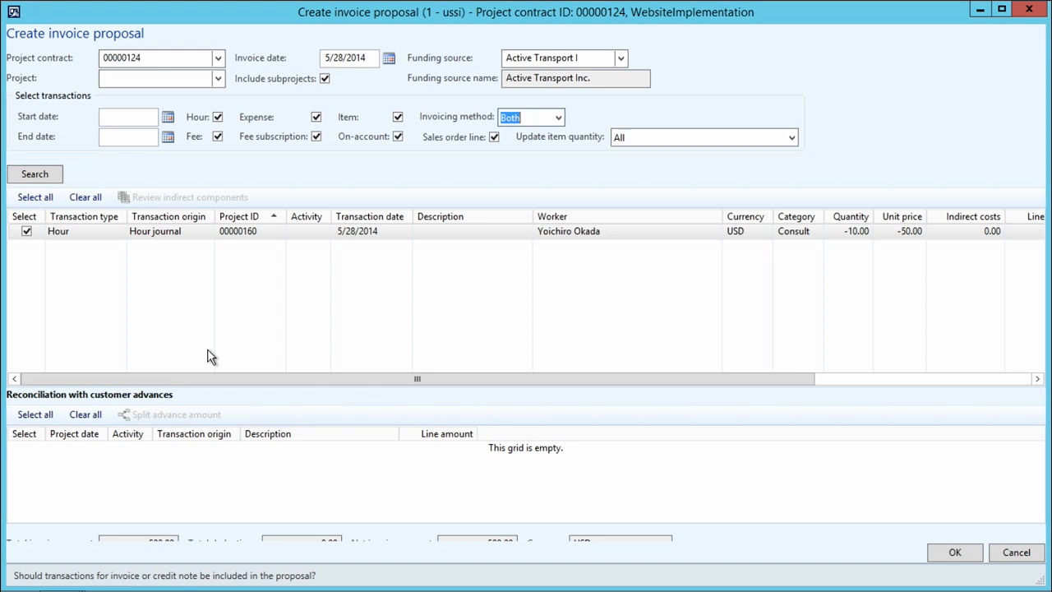
# Create the invoice proposal containing the credited hours and post it without printing, and close the proposal.
pyautogui.click(949, 558)
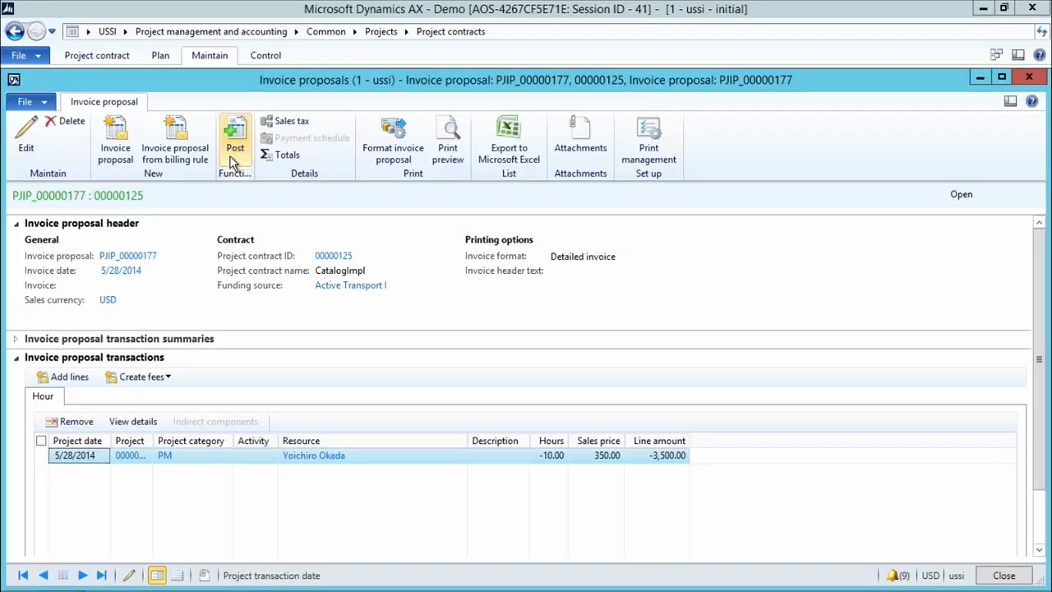
pyautogui.click(233, 153)
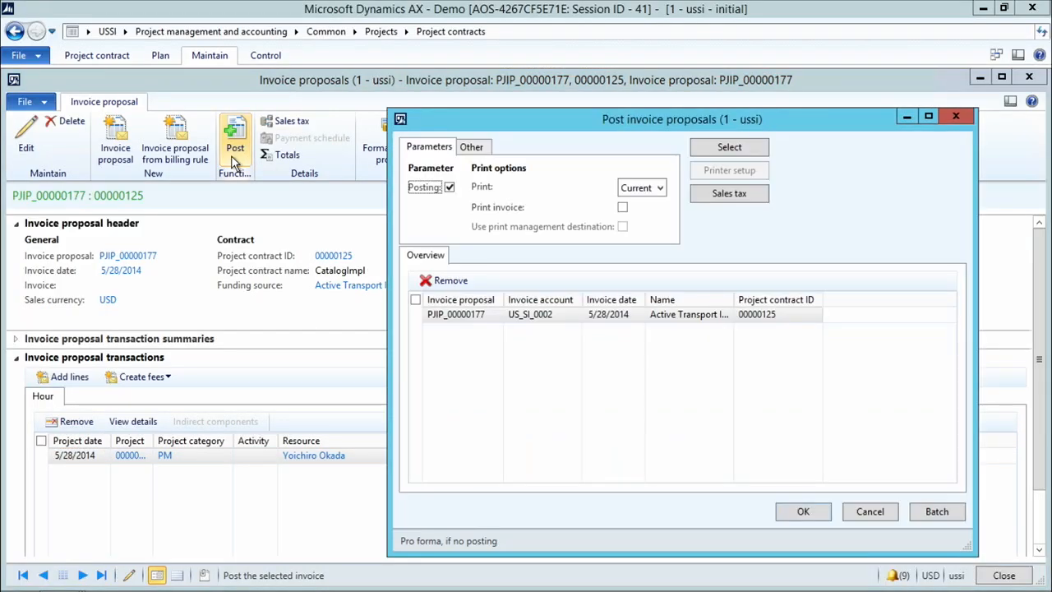
pyautogui.click(806, 513)
pyautogui.click(541, 354)
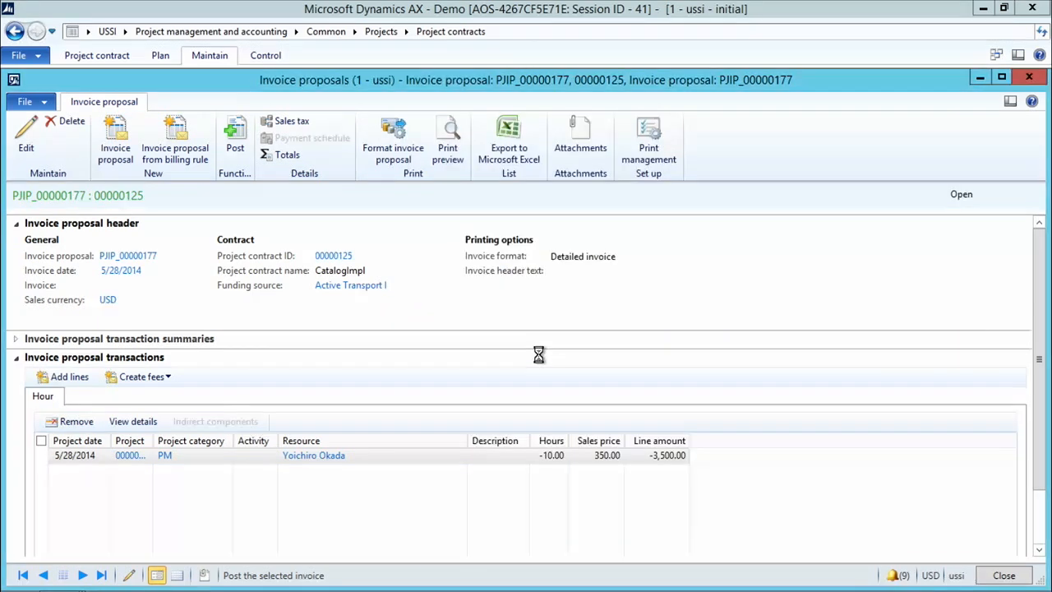
pyautogui.click(1003, 576)
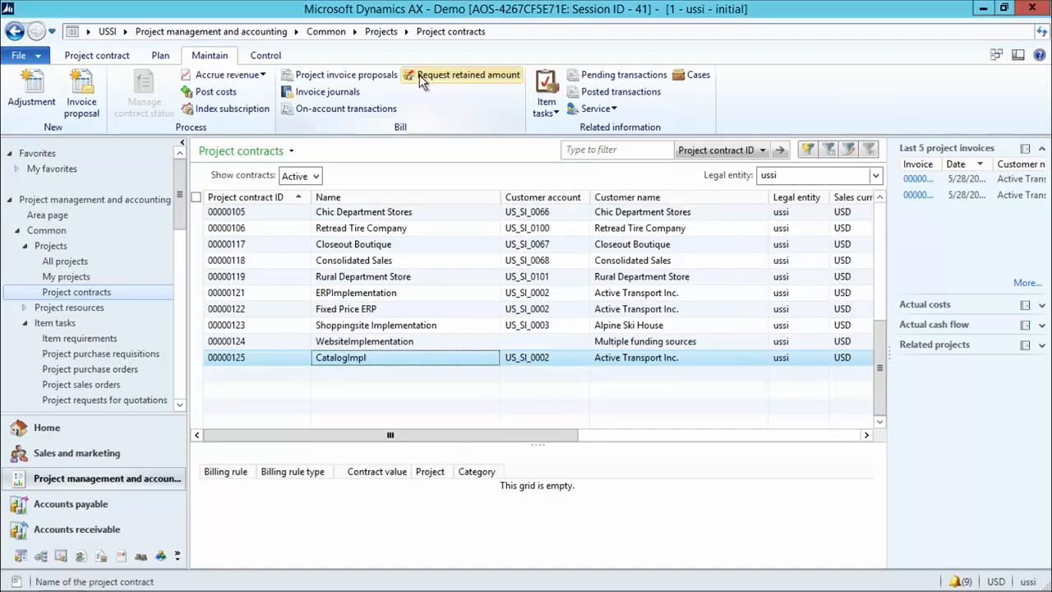
# Check the amounts and invoice status of the CatalogImpl contract's posted transactions, and switch to the CatalogImpl project form.
pyautogui.click(606, 100)
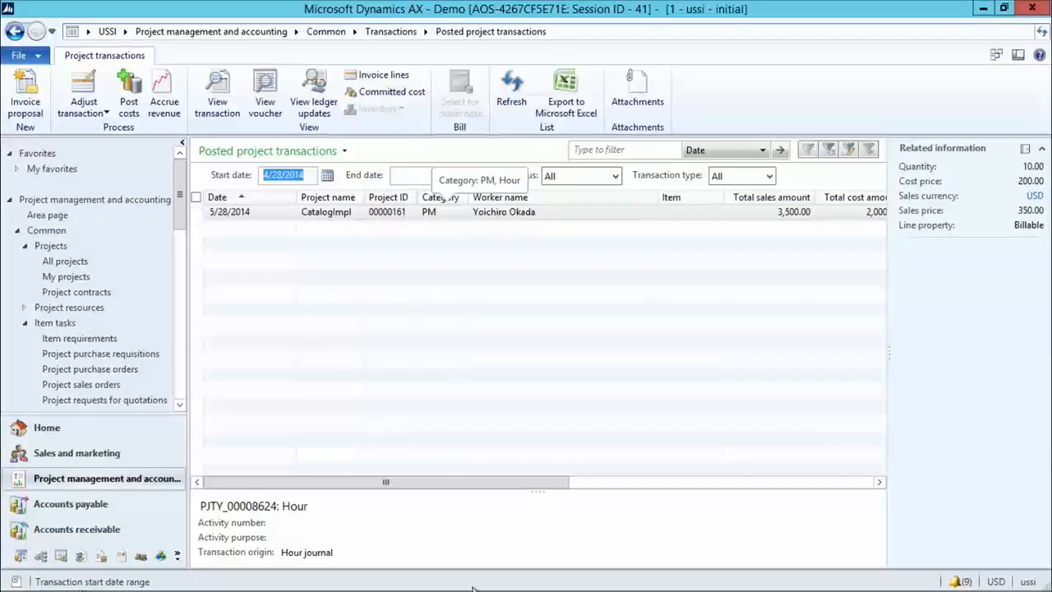
pyautogui.moveTo(515, 489); pyautogui.dragTo(662, 493)
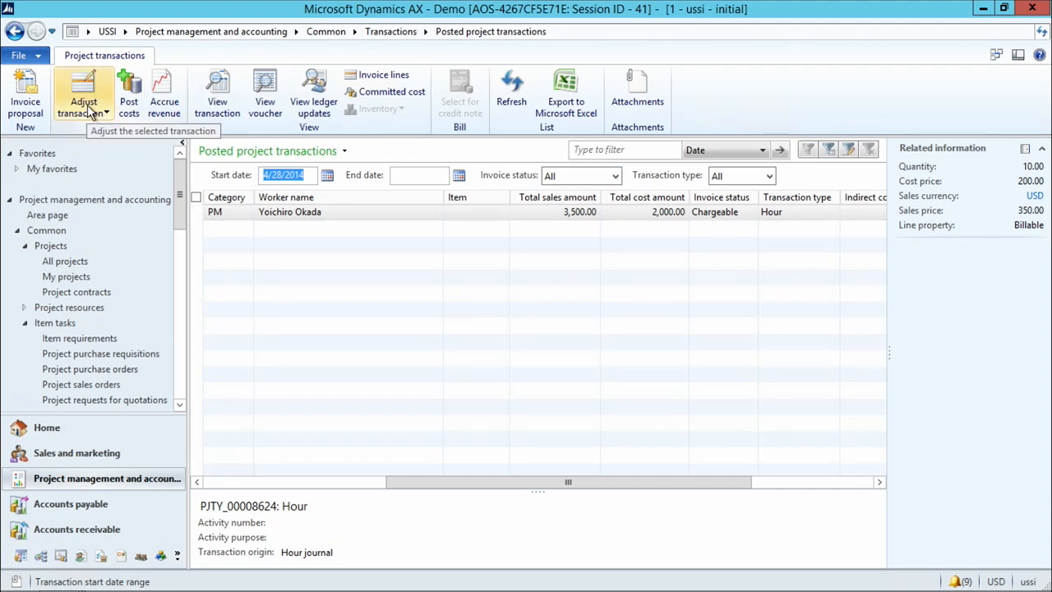
pyautogui.hotkey('alt', 'Tab')
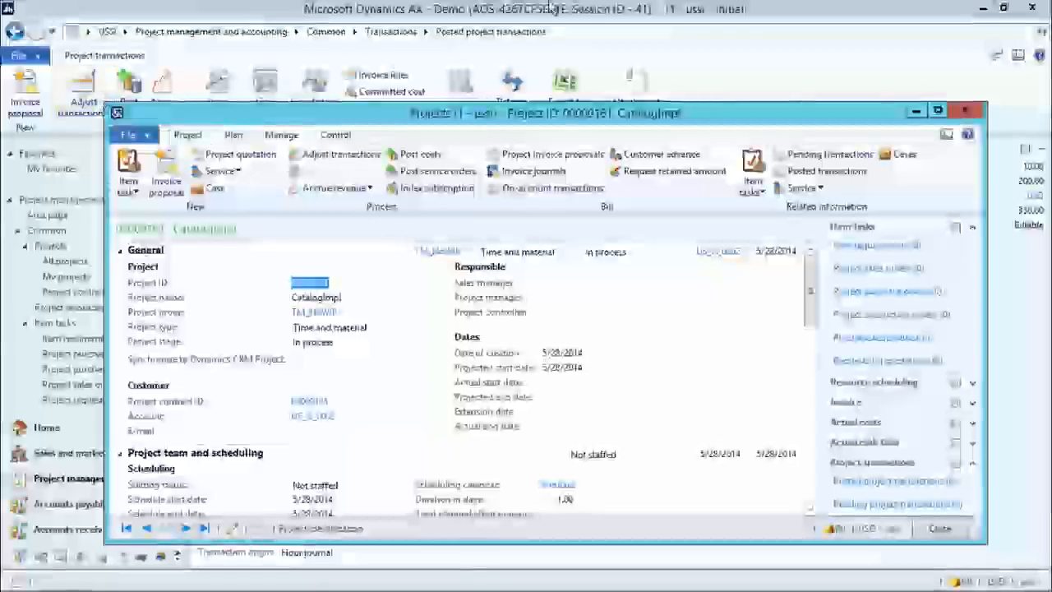